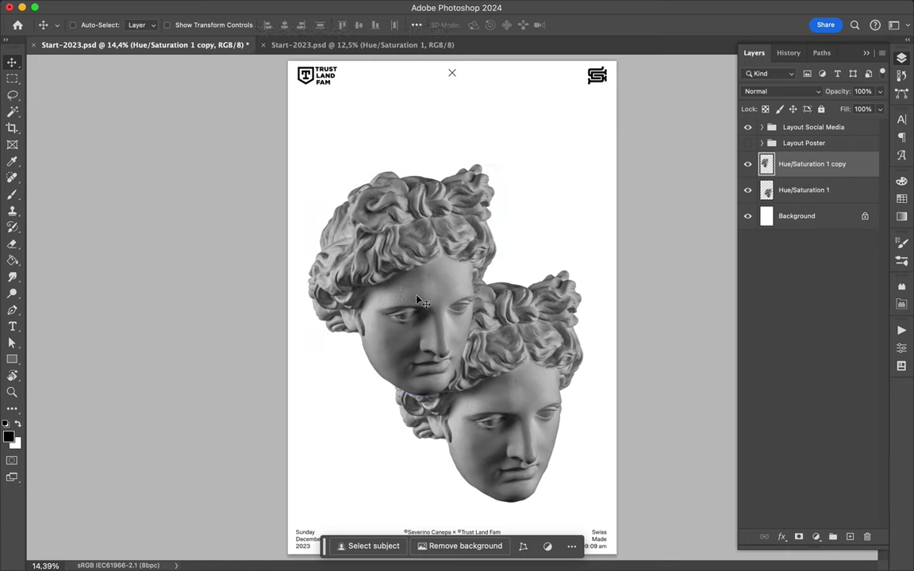
- Flip the canvas horizontally via Image Rotation, then undo the flip
{"action": "left_click", "coordinate": [181, 4]}
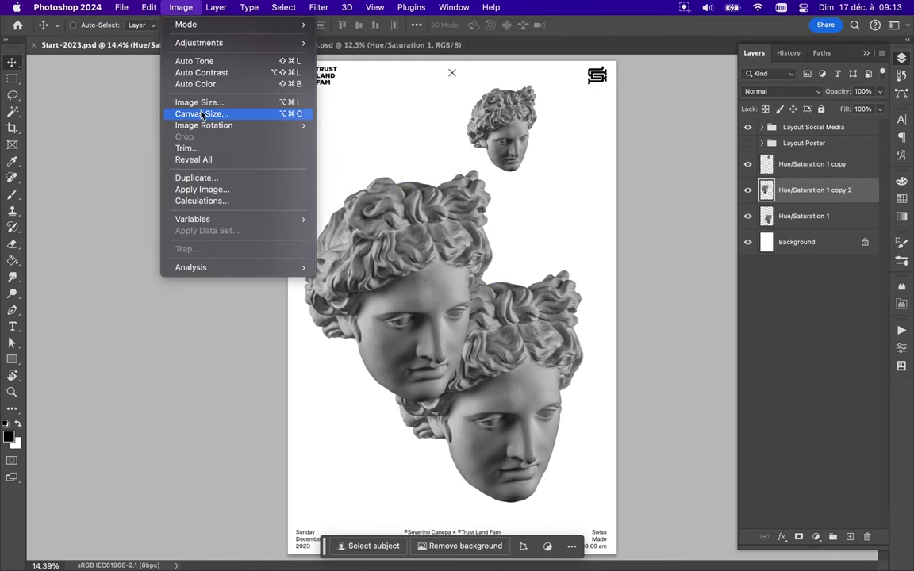
{"action": "left_click", "coordinate": [348, 177]}
{"action": "key", "text": "ctrl+z"}
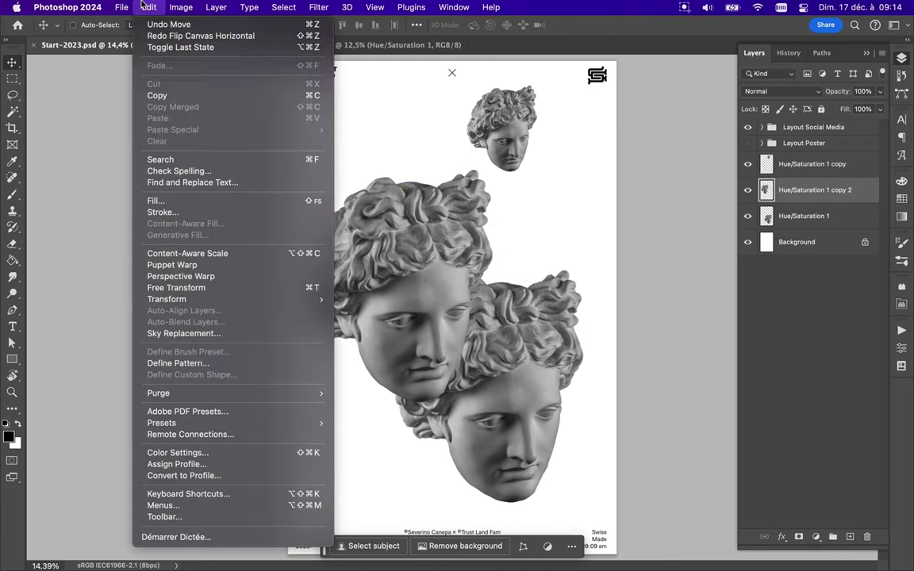
- Shrink the left head and move all three statue heads into new positions
{"action": "left_click_drag", "start_coordinate": [480, 400], "coordinate": [444, 349]}
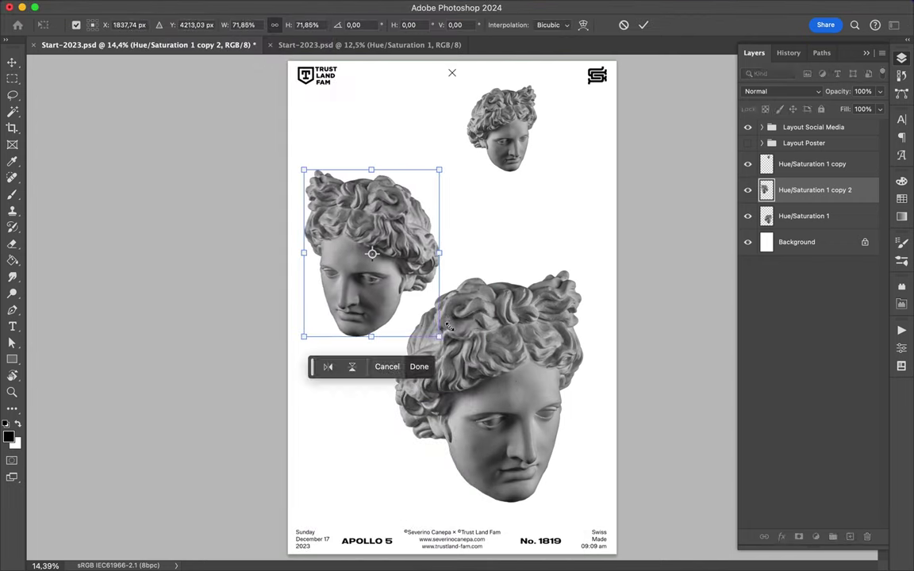
{"action": "left_click_drag", "start_coordinate": [508, 354], "coordinate": [524, 375]}
{"action": "left_click_drag", "start_coordinate": [391, 227], "coordinate": [402, 325]}
{"action": "left_click_drag", "start_coordinate": [501, 131], "coordinate": [489, 122]}
{"action": "key", "text": "f"}
{"action": "key", "text": "f"}
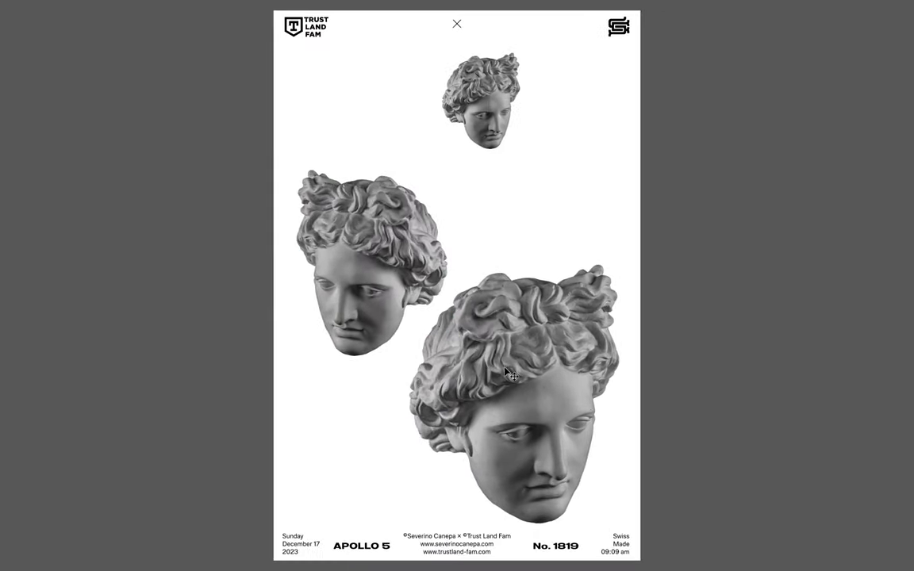
- Rotate and scale the lower, left and small top heads in full-screen view
{"action": "left_click_drag", "start_coordinate": [515, 262], "coordinate": [504, 240]}
{"action": "left_click_drag", "start_coordinate": [317, 174], "coordinate": [337, 138]}
{"action": "left_click_drag", "start_coordinate": [516, 60], "coordinate": [514, 55]}
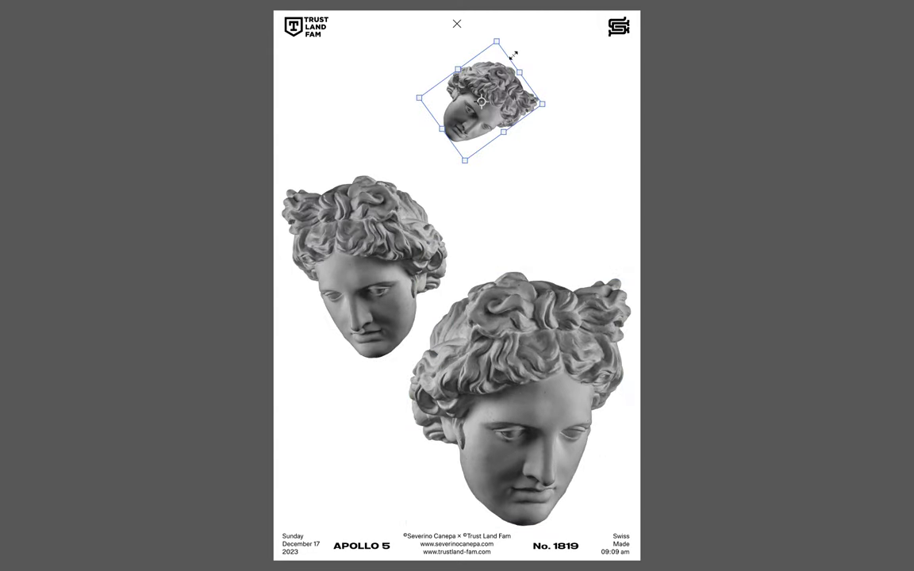
{"action": "mouse_move", "coordinate": [408, 272]}
{"action": "left_mouse_down"}
{"action": "mouse_move", "coordinate": [426, 292]}
{"action": "mouse_move", "coordinate": [430, 273]}
{"action": "left_mouse_up"}
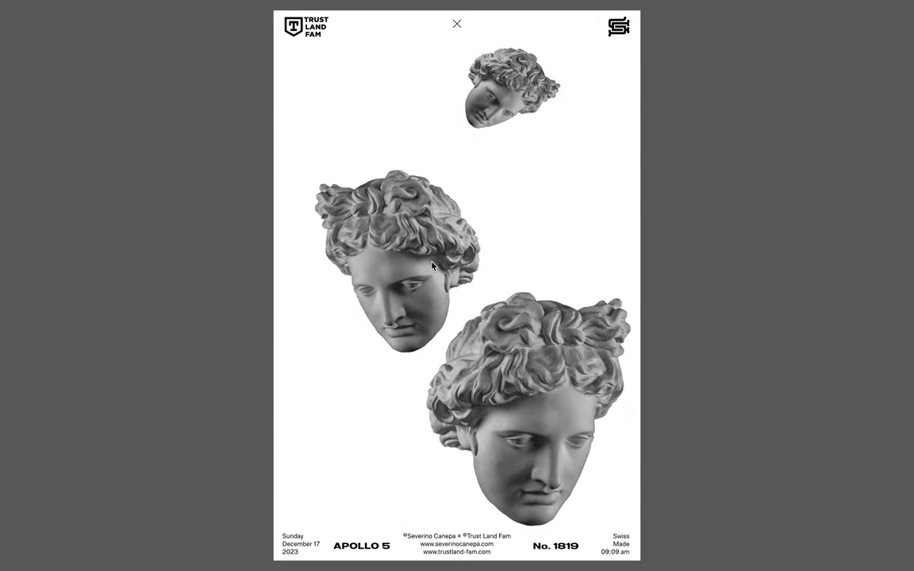
{"action": "key", "text": "f"}
- Add a new empty Layer 1 and switch to the Brush tool
{"action": "key", "text": "ctrl+shift+alt+n"}
{"action": "scroll", "coordinate": [265, 356], "scroll_direction": "up", "scroll_amount": 3}
{"action": "key", "text": "b"}
{"action": "scroll", "coordinate": [265, 357], "scroll_direction": "up", "scroll_amount": 2}
{"action": "scroll", "coordinate": [188, 230], "scroll_direction": "down", "scroll_amount": 2}
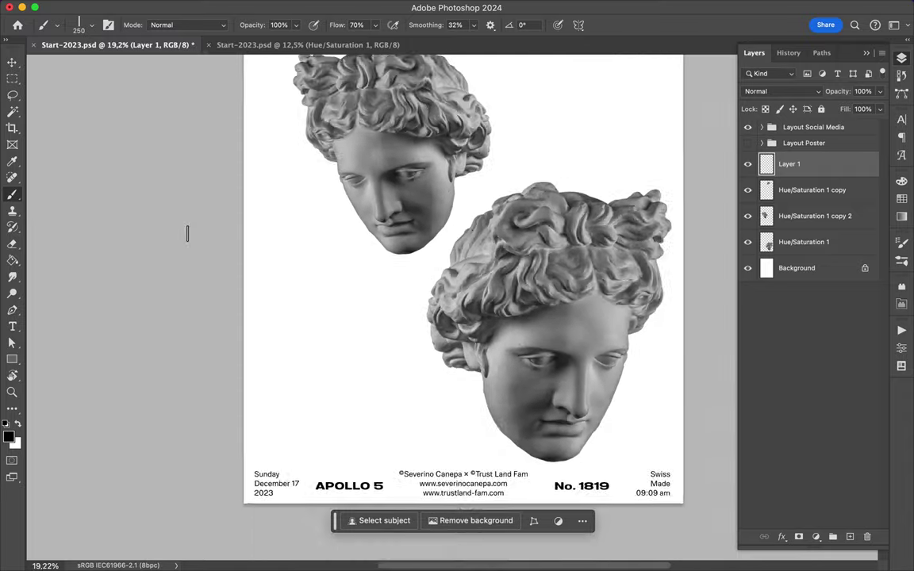
- Brush big black WHAT? letters across the poster
{"action": "scroll", "coordinate": [188, 230], "scroll_direction": "up", "scroll_amount": 3}
{"action": "left_click_drag", "start_coordinate": [300, 195], "coordinate": [289, 282]}
{"action": "mouse_move", "coordinate": [291, 230]}
{"action": "left_mouse_down"}
{"action": "mouse_move", "coordinate": [318, 293]}
{"action": "mouse_move", "coordinate": [361, 205]}
{"action": "mouse_move", "coordinate": [346, 270]}
{"action": "mouse_move", "coordinate": [382, 252]}
{"action": "left_mouse_up"}
{"action": "left_click_drag", "start_coordinate": [379, 210], "coordinate": [381, 281]}
{"action": "mouse_move", "coordinate": [416, 309]}
{"action": "left_mouse_down"}
{"action": "mouse_move", "coordinate": [482, 270]}
{"action": "mouse_move", "coordinate": [488, 317]}
{"action": "left_mouse_up"}
{"action": "mouse_move", "coordinate": [504, 255]}
{"action": "left_mouse_down"}
{"action": "mouse_move", "coordinate": [581, 302]}
{"action": "mouse_move", "coordinate": [498, 369]}
{"action": "left_mouse_up"}
{"action": "mouse_move", "coordinate": [541, 339]}
{"action": "left_mouse_down"}
{"action": "mouse_move", "coordinate": [508, 396]}
{"action": "mouse_move", "coordinate": [517, 399]}
{"action": "left_mouse_up"}
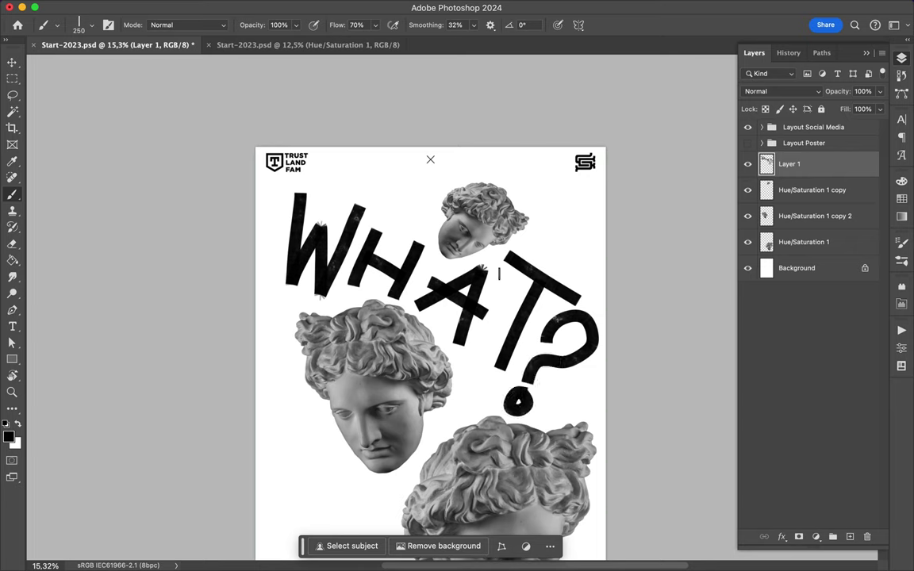
- Thicken the WHAT? letters with extra bars on the T, A, H and W, and a bolder question mark
{"action": "left_click_drag", "start_coordinate": [509, 280], "coordinate": [557, 305]}
{"action": "left_click_drag", "start_coordinate": [428, 317], "coordinate": [480, 303]}
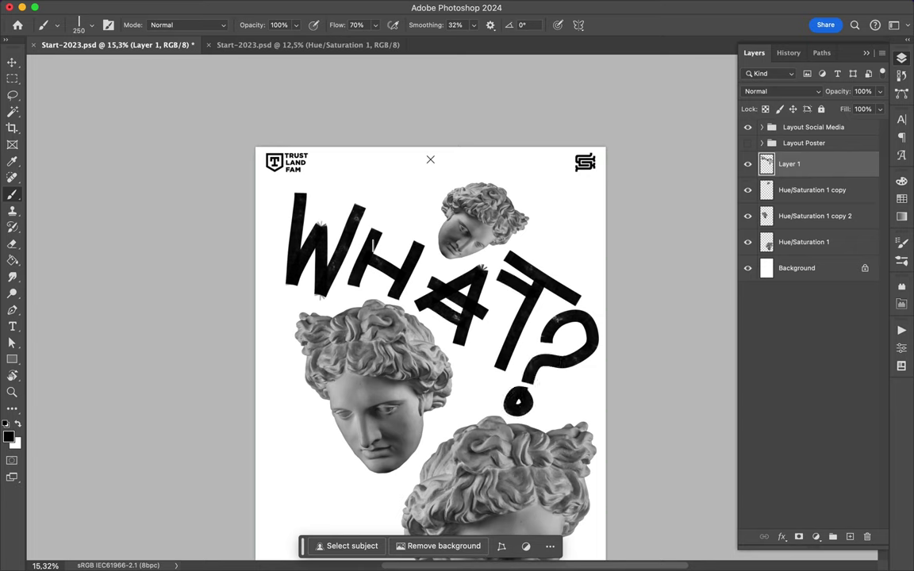
{"action": "left_click_drag", "start_coordinate": [369, 255], "coordinate": [410, 261]}
{"action": "left_click_drag", "start_coordinate": [279, 194], "coordinate": [274, 284]}
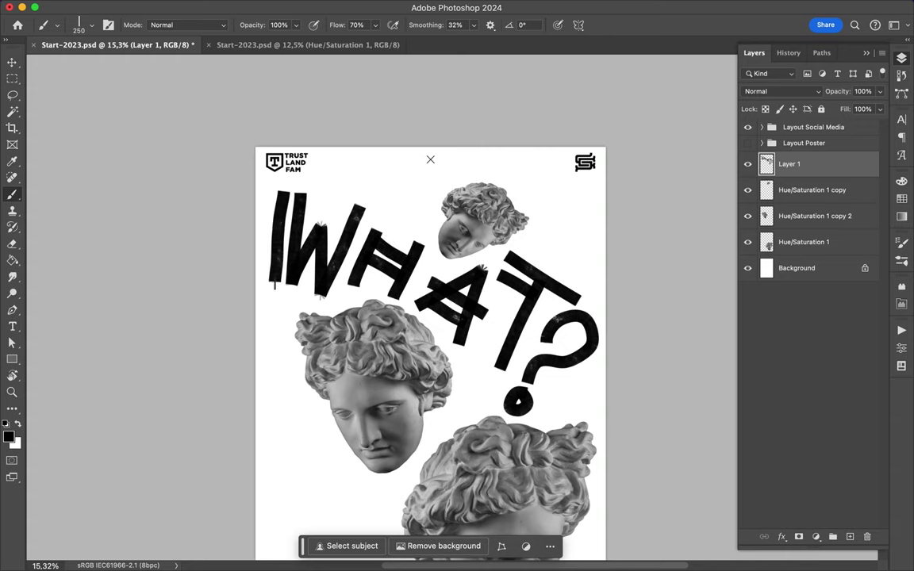
{"action": "left_click_drag", "start_coordinate": [527, 379], "coordinate": [554, 354]}
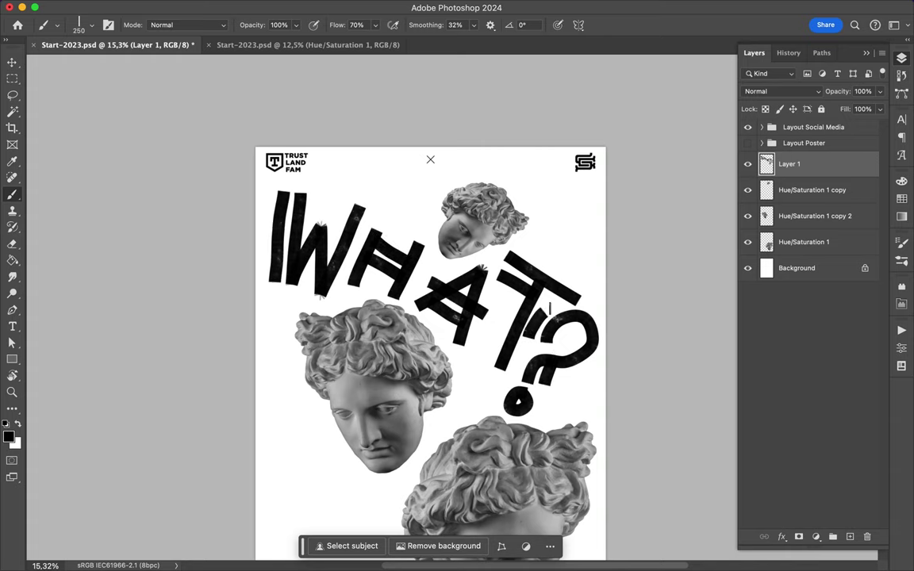
- Paint an X of tape over the left head's mouth
{"action": "scroll", "coordinate": [381, 293], "scroll_direction": "down", "scroll_amount": 5}
{"action": "scroll", "coordinate": [381, 293], "scroll_direction": "down", "scroll_amount": 5}
{"action": "mouse_move", "coordinate": [390, 277]}
{"action": "left_mouse_down"}
{"action": "mouse_move", "coordinate": [368, 302]}
{"action": "mouse_move", "coordinate": [409, 299]}
{"action": "left_mouse_up"}
{"action": "left_click_drag", "start_coordinate": [485, 392], "coordinate": [492, 398]}
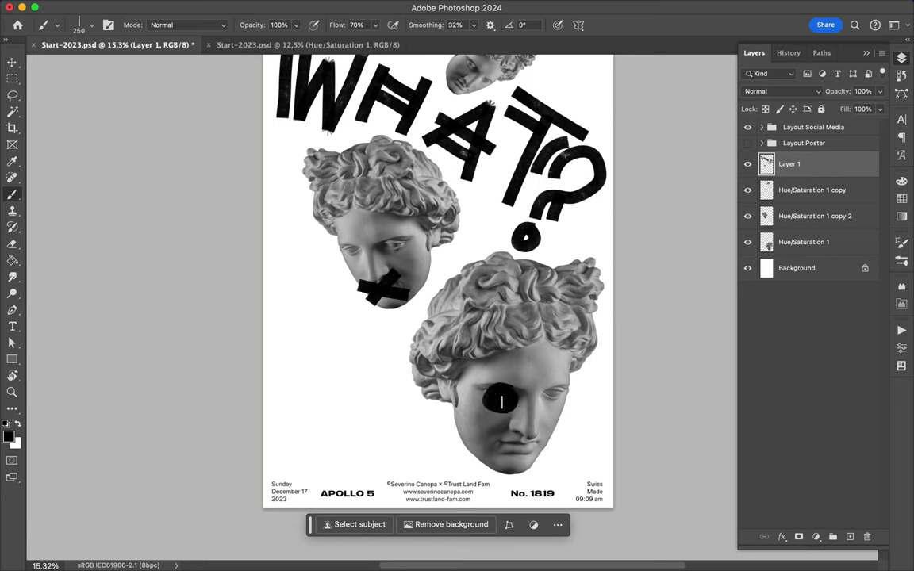
- Give the lower head black sunglasses with lenses, a bridge and arms
{"action": "left_click_drag", "start_coordinate": [560, 386], "coordinate": [547, 403]}
{"action": "left_click_drag", "start_coordinate": [486, 390], "coordinate": [458, 375]}
{"action": "left_click_drag", "start_coordinate": [517, 390], "coordinate": [577, 373]}
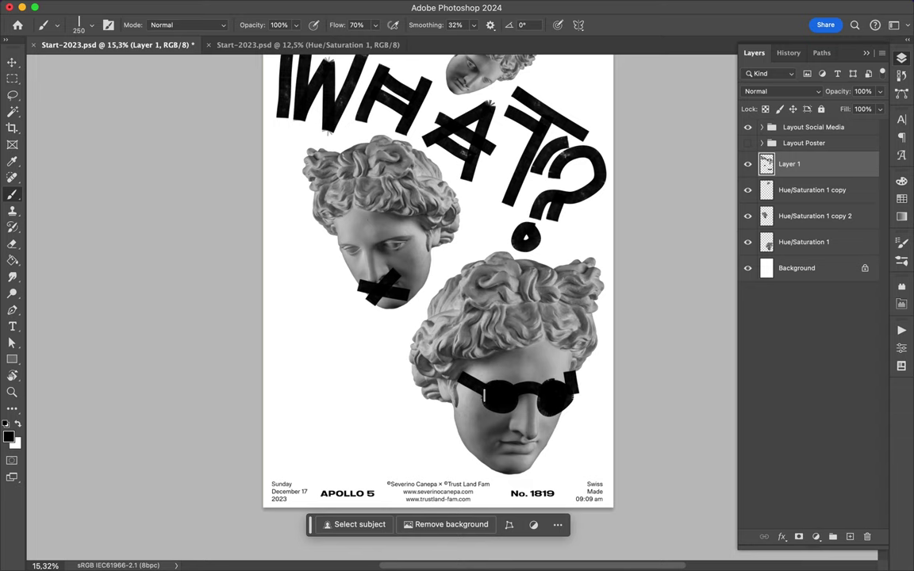
- Paint an arc of emphasis dashes around the small top head
{"action": "scroll", "coordinate": [456, 360], "scroll_direction": "up", "scroll_amount": 5}
{"action": "left_click_drag", "start_coordinate": [466, 135], "coordinate": [468, 145]}
{"action": "mouse_move", "coordinate": [490, 128]}
{"action": "left_mouse_down"}
{"action": "mouse_move", "coordinate": [494, 146]}
{"action": "mouse_move", "coordinate": [537, 170]}
{"action": "left_mouse_up"}
{"action": "mouse_move", "coordinate": [547, 167]}
{"action": "left_mouse_down"}
{"action": "mouse_move", "coordinate": [564, 174]}
{"action": "mouse_move", "coordinate": [556, 201]}
{"action": "left_mouse_up"}
{"action": "left_click_drag", "start_coordinate": [440, 135], "coordinate": [442, 151]}
{"action": "mouse_move", "coordinate": [403, 131]}
{"action": "left_mouse_down"}
{"action": "mouse_move", "coordinate": [433, 170]}
{"action": "mouse_move", "coordinate": [424, 213]}
{"action": "left_mouse_up"}
- Paint radiating dashes around the lower head's sides and chin
{"action": "scroll", "coordinate": [484, 227], "scroll_direction": "down", "scroll_amount": 4}
{"action": "mouse_move", "coordinate": [306, 264]}
{"action": "left_mouse_down"}
{"action": "mouse_move", "coordinate": [313, 301]}
{"action": "mouse_move", "coordinate": [330, 301]}
{"action": "left_mouse_up"}
{"action": "mouse_move", "coordinate": [573, 257]}
{"action": "left_mouse_down"}
{"action": "mouse_move", "coordinate": [560, 269]}
{"action": "mouse_move", "coordinate": [596, 257]}
{"action": "left_mouse_up"}
{"action": "left_click_drag", "start_coordinate": [475, 233], "coordinate": [450, 263]}
{"action": "left_click_drag", "start_coordinate": [461, 268], "coordinate": [446, 280]}
{"action": "left_click_drag", "start_coordinate": [392, 346], "coordinate": [388, 400]}
{"action": "left_click_drag", "start_coordinate": [559, 463], "coordinate": [539, 485]}
{"action": "left_click_drag", "start_coordinate": [460, 440], "coordinate": [452, 480]}
{"action": "scroll", "coordinate": [444, 428], "scroll_direction": "up", "scroll_amount": 1}
- Switch to a 32 px brush and outline a long banner box below the logo
{"action": "left_click", "coordinate": [57, 25]}
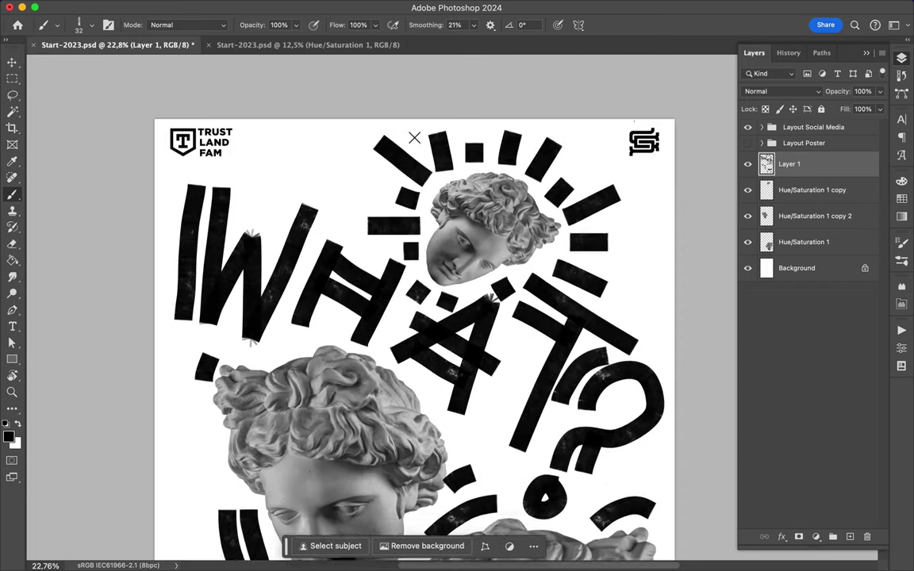
{"action": "scroll", "coordinate": [136, 144], "scroll_direction": "up", "scroll_amount": 3}
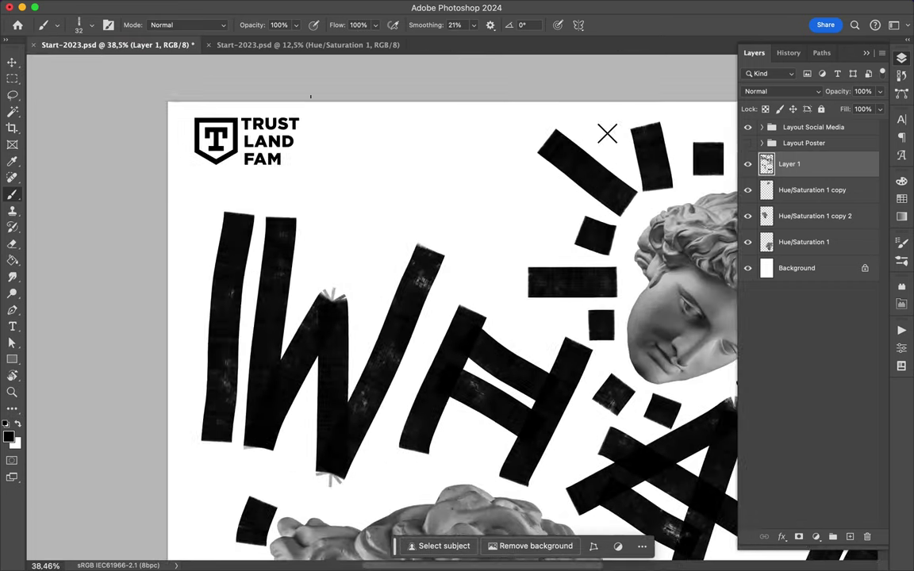
{"action": "mouse_move", "coordinate": [190, 170]}
{"action": "left_mouse_down"}
{"action": "mouse_move", "coordinate": [336, 210]}
{"action": "mouse_move", "coordinate": [513, 173]}
{"action": "mouse_move", "coordinate": [194, 169]}
{"action": "left_mouse_up"}
{"action": "scroll", "coordinate": [195, 169], "scroll_direction": "up", "scroll_amount": 2}
{"action": "scroll", "coordinate": [162, 187], "scroll_direction": "up", "scroll_amount": 1}
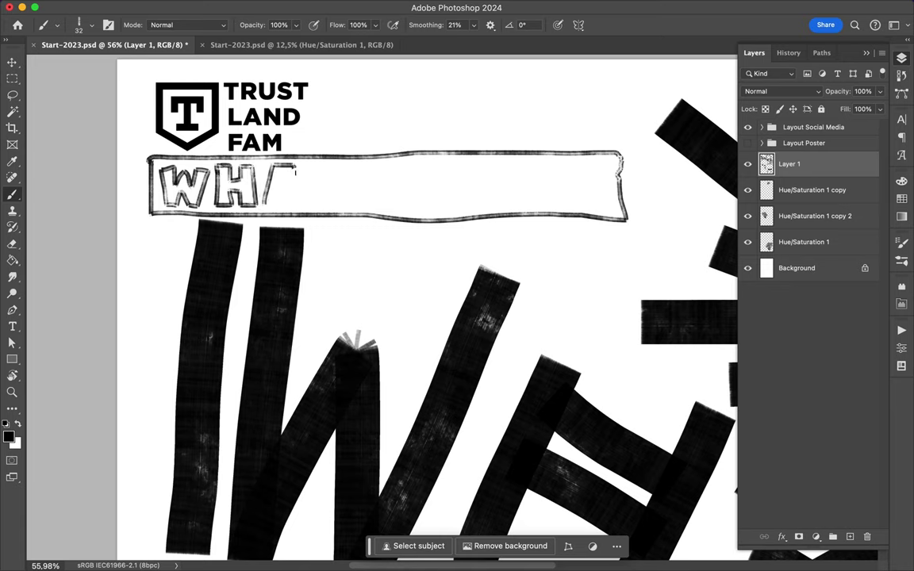
- Letter WHAT?WHAT?WHAT? inside the banner
{"action": "left_click_drag", "start_coordinate": [295, 169], "coordinate": [304, 203]}
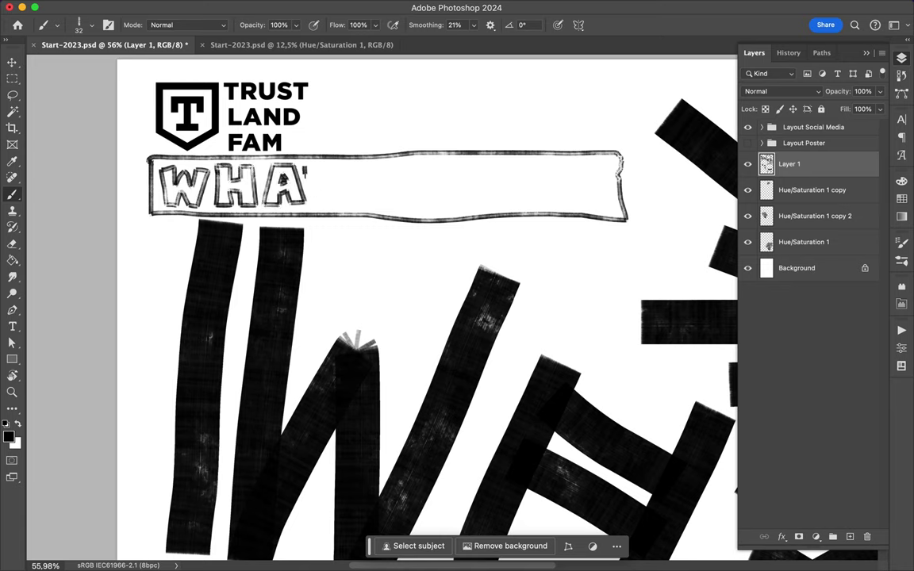
{"action": "mouse_move", "coordinate": [394, 169]}
{"action": "left_mouse_down"}
{"action": "mouse_move", "coordinate": [359, 187]}
{"action": "mouse_move", "coordinate": [385, 208]}
{"action": "left_mouse_up"}
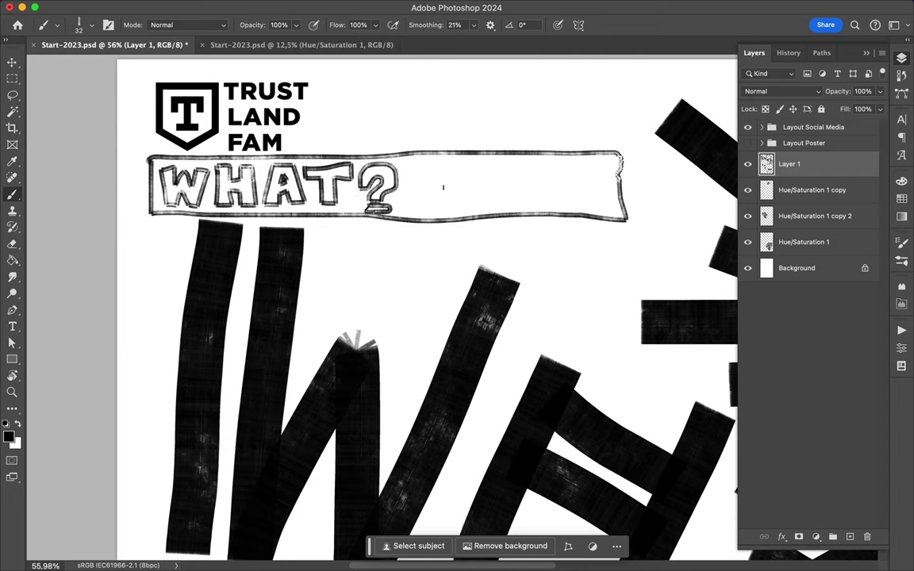
{"action": "mouse_move", "coordinate": [403, 173]}
{"action": "left_mouse_down"}
{"action": "mouse_move", "coordinate": [426, 176]}
{"action": "mouse_move", "coordinate": [432, 210]}
{"action": "mouse_move", "coordinate": [447, 173]}
{"action": "mouse_move", "coordinate": [447, 210]}
{"action": "left_mouse_up"}
{"action": "left_click_drag", "start_coordinate": [449, 210], "coordinate": [461, 211]}
{"action": "mouse_move", "coordinate": [479, 170]}
{"action": "left_mouse_down"}
{"action": "mouse_move", "coordinate": [512, 208]}
{"action": "mouse_move", "coordinate": [530, 176]}
{"action": "mouse_move", "coordinate": [534, 207]}
{"action": "left_mouse_up"}
{"action": "mouse_move", "coordinate": [534, 191]}
{"action": "left_mouse_down"}
{"action": "mouse_move", "coordinate": [564, 167]}
{"action": "mouse_move", "coordinate": [576, 205]}
{"action": "left_mouse_up"}
{"action": "mouse_move", "coordinate": [558, 191]}
{"action": "left_mouse_down"}
{"action": "mouse_move", "coordinate": [571, 191]}
{"action": "mouse_move", "coordinate": [596, 164]}
{"action": "left_mouse_up"}
{"action": "mouse_move", "coordinate": [586, 164]}
{"action": "left_mouse_down"}
{"action": "mouse_move", "coordinate": [586, 206]}
{"action": "mouse_move", "coordinate": [609, 202]}
{"action": "left_mouse_up"}
- Add left and right corner brackets and a tick mark above the banner
{"action": "left_click_drag", "start_coordinate": [155, 148], "coordinate": [168, 223]}
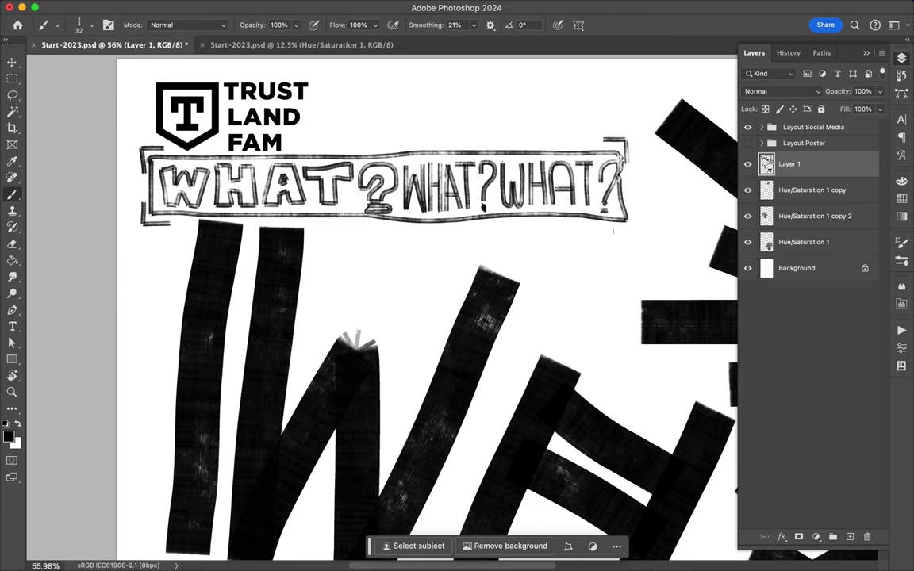
{"action": "left_click_drag", "start_coordinate": [615, 231], "coordinate": [633, 205]}
{"action": "left_click_drag", "start_coordinate": [369, 141], "coordinate": [416, 141]}
{"action": "left_click_drag", "start_coordinate": [392, 123], "coordinate": [391, 141]}
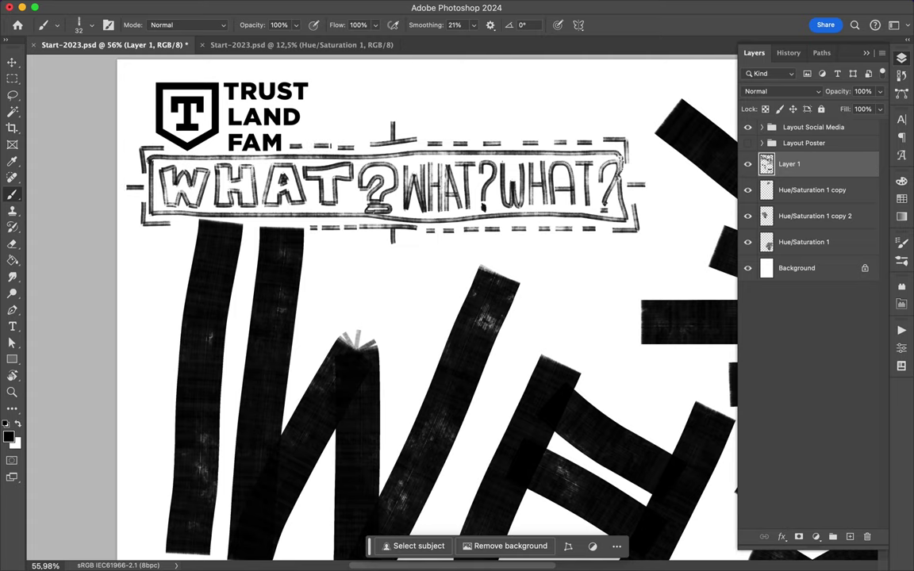
- Draw a smiley face beside the black o and a small box near the question mark
{"action": "scroll", "coordinate": [429, 317], "scroll_direction": "down", "scroll_amount": 5}
{"action": "scroll", "coordinate": [429, 318], "scroll_direction": "down", "scroll_amount": 4}
{"action": "mouse_move", "coordinate": [211, 231]}
{"action": "left_mouse_down"}
{"action": "mouse_move", "coordinate": [254, 235]}
{"action": "mouse_move", "coordinate": [208, 263]}
{"action": "left_mouse_up"}
{"action": "left_click_drag", "start_coordinate": [206, 255], "coordinate": [209, 224]}
{"action": "scroll", "coordinate": [222, 309], "scroll_direction": "down", "scroll_amount": 3}
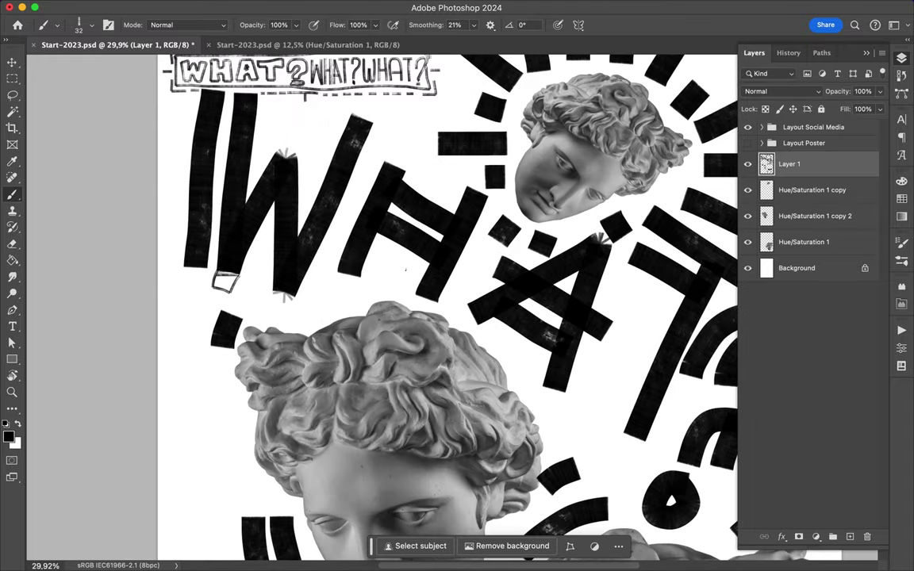
{"action": "scroll", "coordinate": [381, 301], "scroll_direction": "down", "scroll_amount": 5}
{"action": "scroll", "coordinate": [380, 301], "scroll_direction": "down", "scroll_amount": 5}
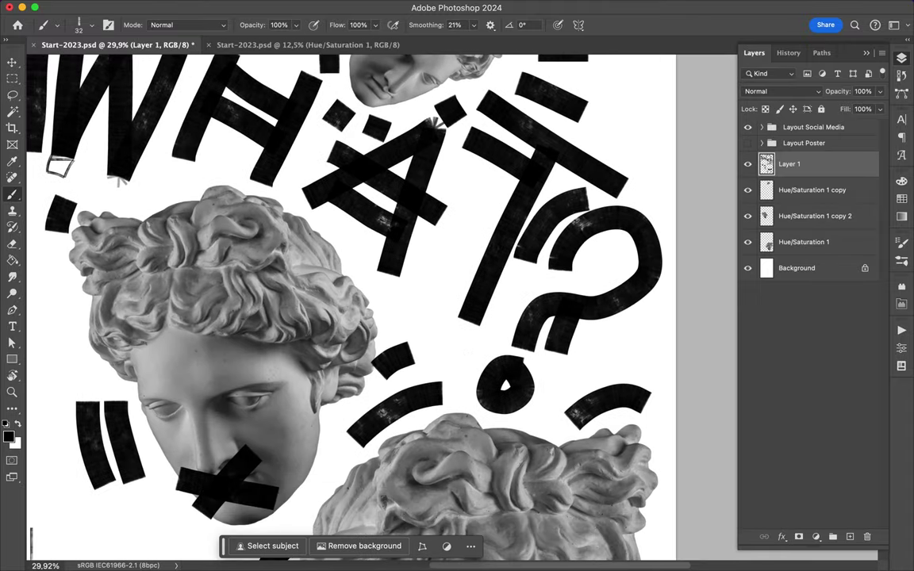
{"action": "scroll", "coordinate": [380, 301], "scroll_direction": "down", "scroll_amount": 5}
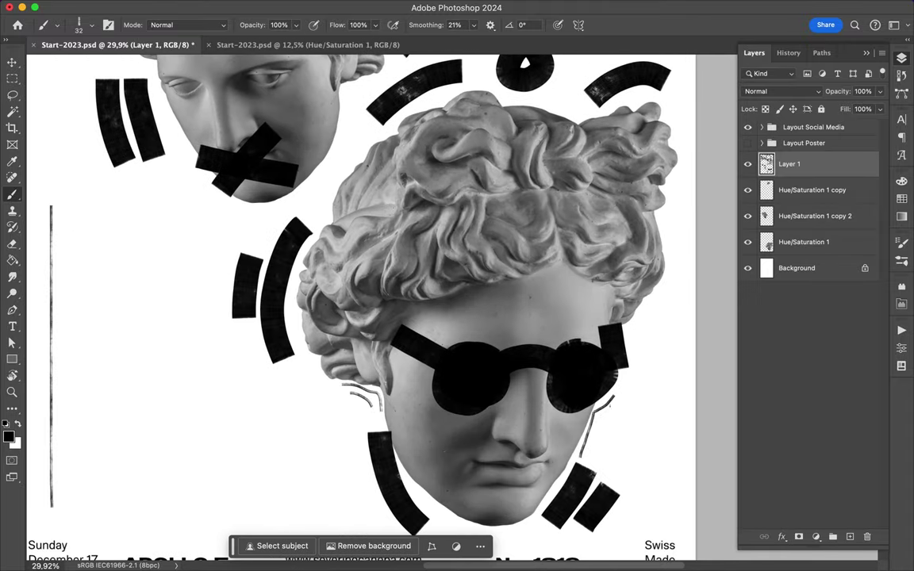
{"action": "scroll", "coordinate": [490, 231], "scroll_direction": "up", "scroll_amount": 3}
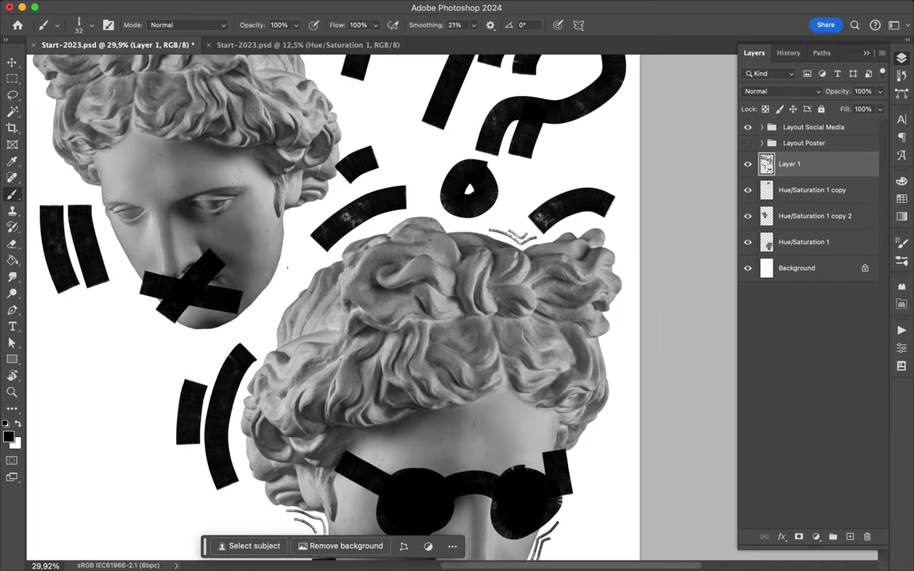
{"action": "scroll", "coordinate": [333, 309], "scroll_direction": "up", "scroll_amount": 3}
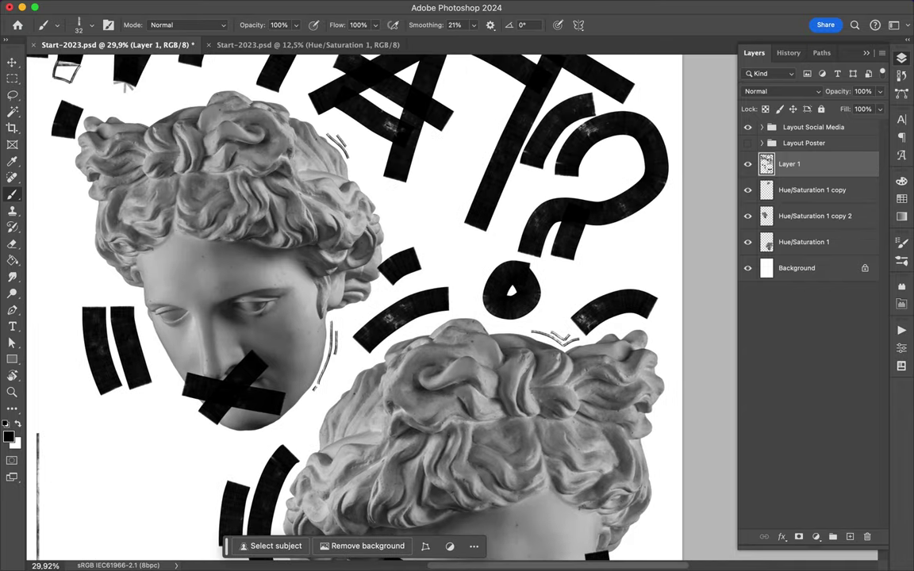
{"action": "scroll", "coordinate": [357, 301], "scroll_direction": "up", "scroll_amount": 4}
{"action": "scroll", "coordinate": [235, 227], "scroll_direction": "down", "scroll_amount": 2}
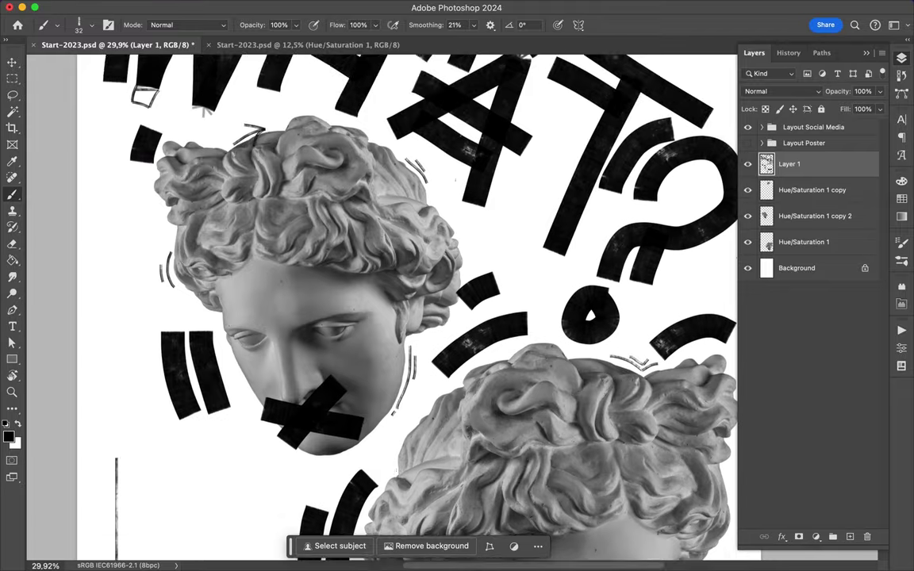
{"action": "scroll", "coordinate": [394, 402], "scroll_direction": "down", "scroll_amount": 3}
{"action": "scroll", "coordinate": [727, 201], "scroll_direction": "up", "scroll_amount": 5}
{"action": "mouse_move", "coordinate": [491, 271]}
{"action": "left_mouse_down"}
{"action": "mouse_move", "coordinate": [480, 271]}
{"action": "mouse_move", "coordinate": [477, 308]}
{"action": "left_mouse_up"}
{"action": "left_click_drag", "start_coordinate": [456, 316], "coordinate": [512, 316]}
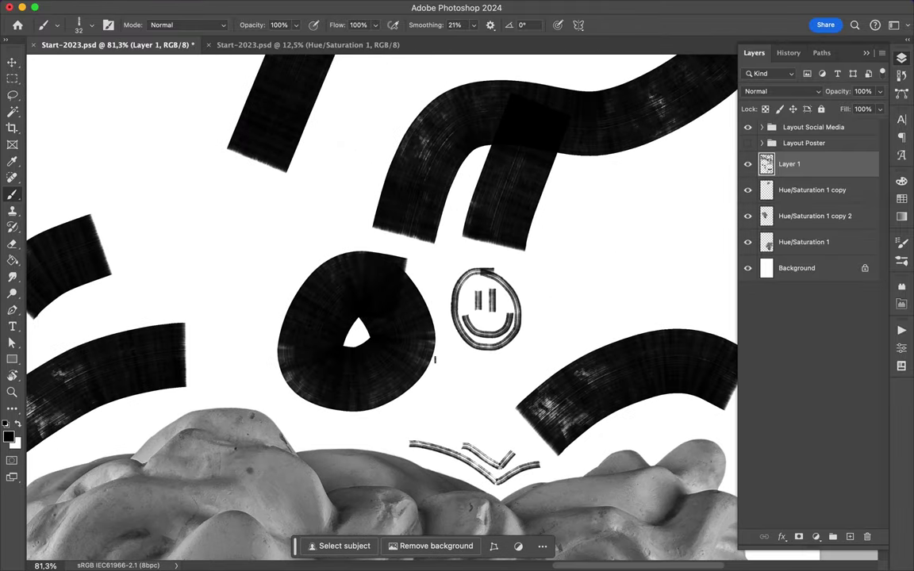
{"action": "scroll", "coordinate": [615, 228], "scroll_direction": "down", "scroll_amount": 5}
{"action": "left_click_drag", "start_coordinate": [406, 202], "coordinate": [431, 227]}
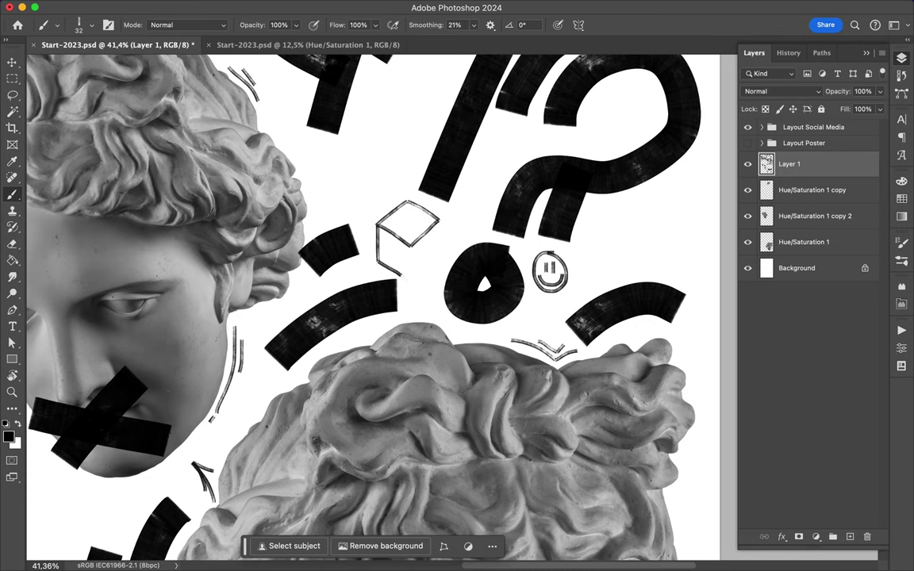
- Draw eyebrows above both eyes of the taped face
{"action": "scroll", "coordinate": [394, 205], "scroll_direction": "left", "scroll_amount": 2}
{"action": "scroll", "coordinate": [393, 204], "scroll_direction": "left", "scroll_amount": 7}
{"action": "scroll", "coordinate": [393, 205], "scroll_direction": "left", "scroll_amount": 2}
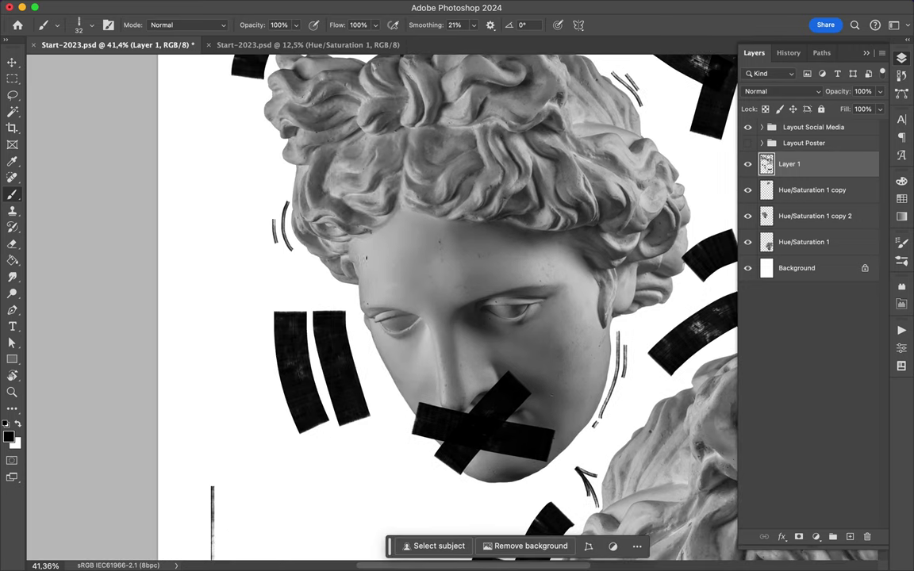
{"action": "left_click_drag", "start_coordinate": [460, 306], "coordinate": [549, 270]}
{"action": "left_click_drag", "start_coordinate": [323, 282], "coordinate": [382, 281]}
- Brush a tall rectangle at the poster's right with a zigzag down its left edge
{"action": "scroll", "coordinate": [357, 286], "scroll_direction": "down", "scroll_amount": 4}
{"action": "scroll", "coordinate": [555, 186], "scroll_direction": "up", "scroll_amount": 4}
{"action": "mouse_move", "coordinate": [510, 141]}
{"action": "left_mouse_down"}
{"action": "mouse_move", "coordinate": [523, 420]}
{"action": "mouse_move", "coordinate": [560, 146]}
{"action": "mouse_move", "coordinate": [509, 214]}
{"action": "left_mouse_up"}
{"action": "mouse_move", "coordinate": [563, 147]}
{"action": "left_mouse_down"}
{"action": "mouse_move", "coordinate": [510, 420]}
{"action": "mouse_move", "coordinate": [533, 145]}
{"action": "left_mouse_up"}
{"action": "left_click_drag", "start_coordinate": [497, 190], "coordinate": [497, 366]}
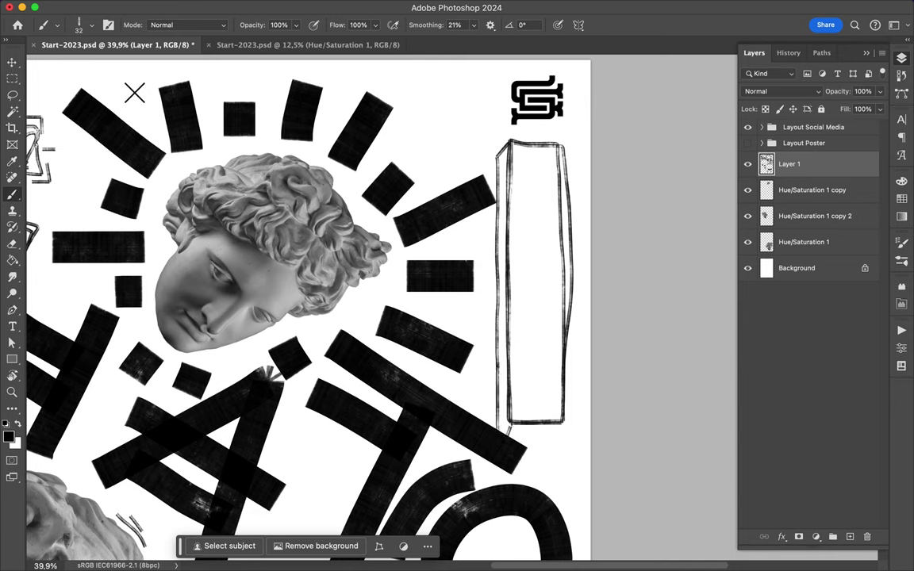
{"action": "left_click_drag", "start_coordinate": [500, 143], "coordinate": [498, 282]}
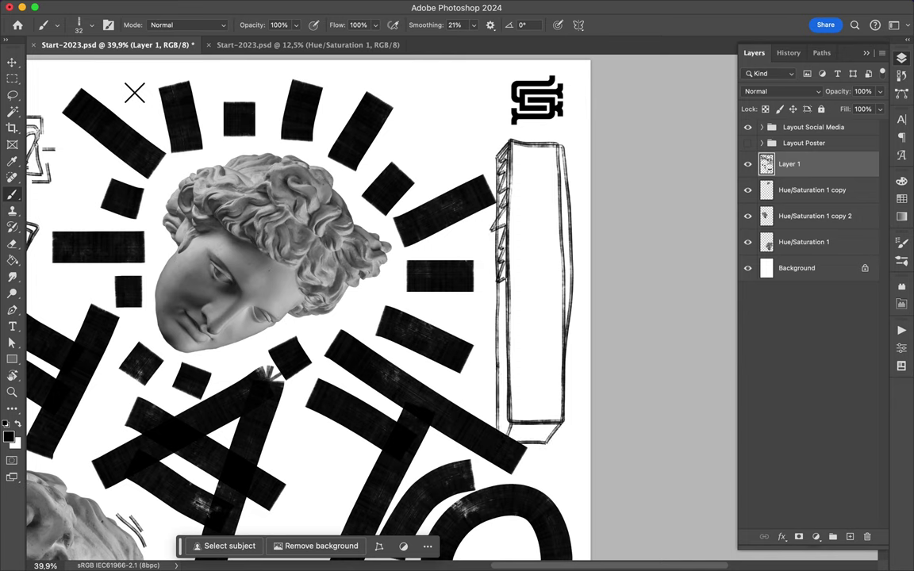
{"action": "left_click_drag", "start_coordinate": [498, 321], "coordinate": [499, 429]}
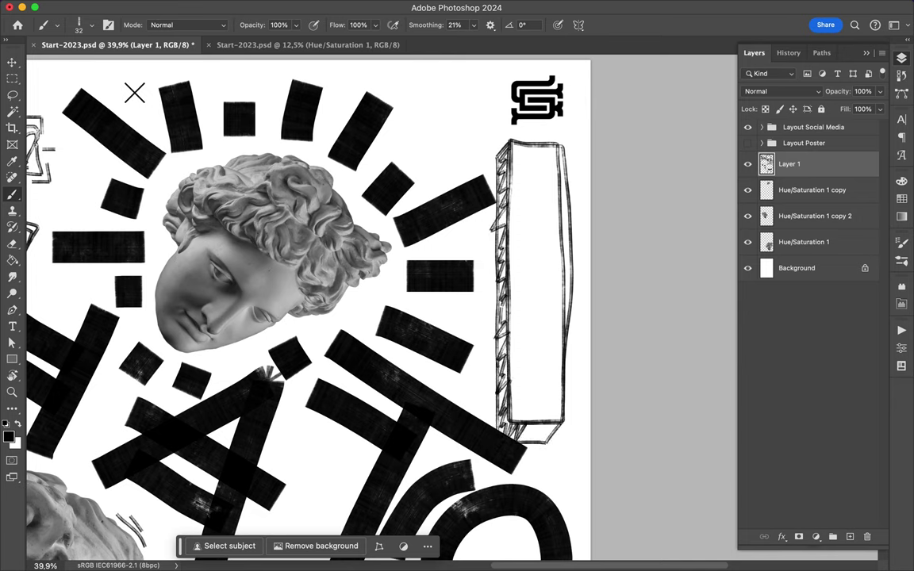
- Add thin outline strokes beside the W, the I bars and the H
{"action": "scroll", "coordinate": [400, 206], "scroll_direction": "down", "scroll_amount": 5, "text": "alt"}
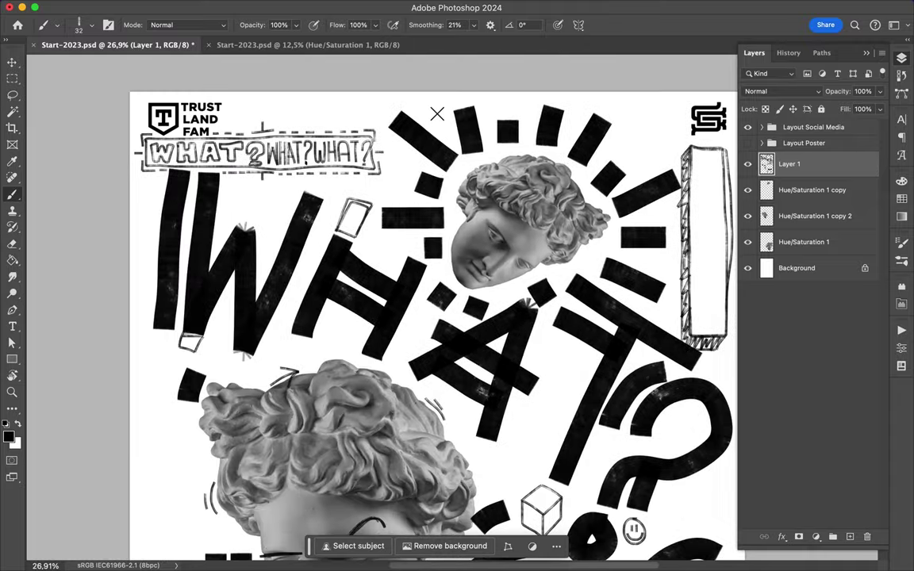
{"action": "scroll", "coordinate": [238, 238], "scroll_direction": "up", "scroll_amount": 10, "text": "alt"}
{"action": "left_click_drag", "start_coordinate": [339, 181], "coordinate": [250, 389]}
{"action": "left_click_drag", "start_coordinate": [123, 317], "coordinate": [164, 250]}
{"action": "scroll", "coordinate": [166, 243], "scroll_direction": "down", "scroll_amount": 2}
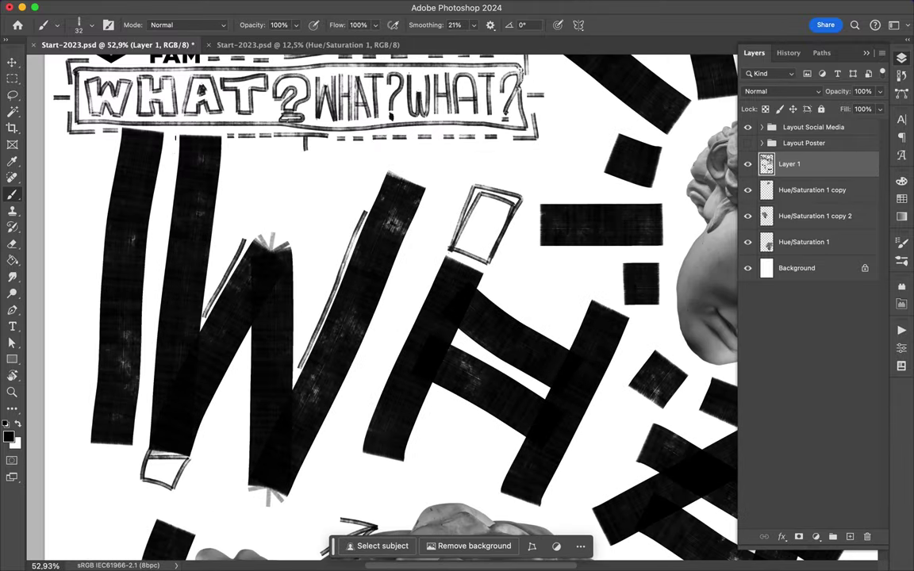
{"action": "left_click_drag", "start_coordinate": [177, 141], "coordinate": [146, 446]}
{"action": "mouse_move", "coordinate": [84, 440]}
{"action": "left_mouse_down"}
{"action": "mouse_move", "coordinate": [95, 217]}
{"action": "mouse_move", "coordinate": [113, 133]}
{"action": "left_mouse_up"}
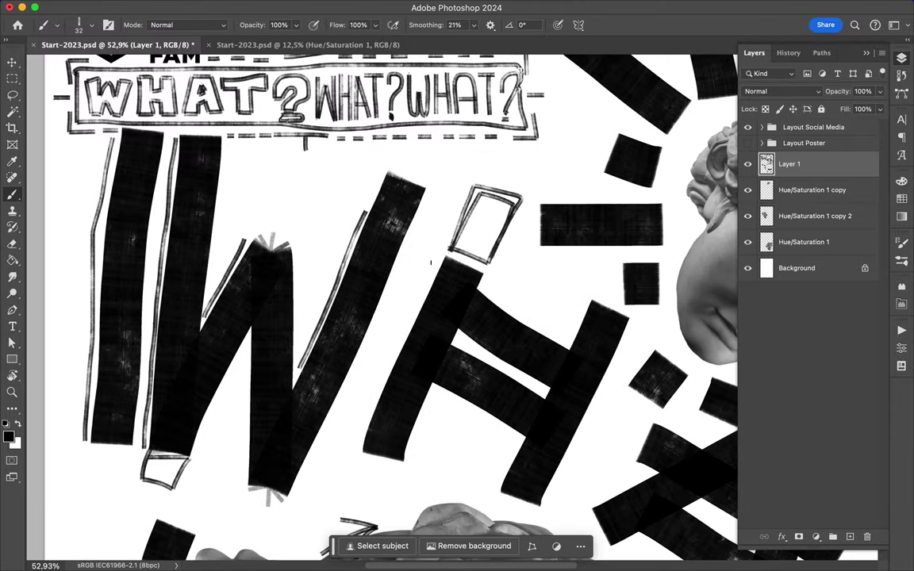
{"action": "left_click_drag", "start_coordinate": [250, 344], "coordinate": [242, 479]}
{"action": "left_click_drag", "start_coordinate": [467, 194], "coordinate": [357, 440]}
{"action": "left_click_drag", "start_coordinate": [519, 438], "coordinate": [494, 488]}
{"action": "mouse_move", "coordinate": [585, 299]}
{"action": "left_mouse_down"}
{"action": "mouse_move", "coordinate": [565, 342]}
{"action": "mouse_move", "coordinate": [622, 261]}
{"action": "left_mouse_up"}
- Add thin outlines along the T's stem, the o and the question mark
{"action": "scroll", "coordinate": [590, 394], "scroll_direction": "down", "scroll_amount": 3}
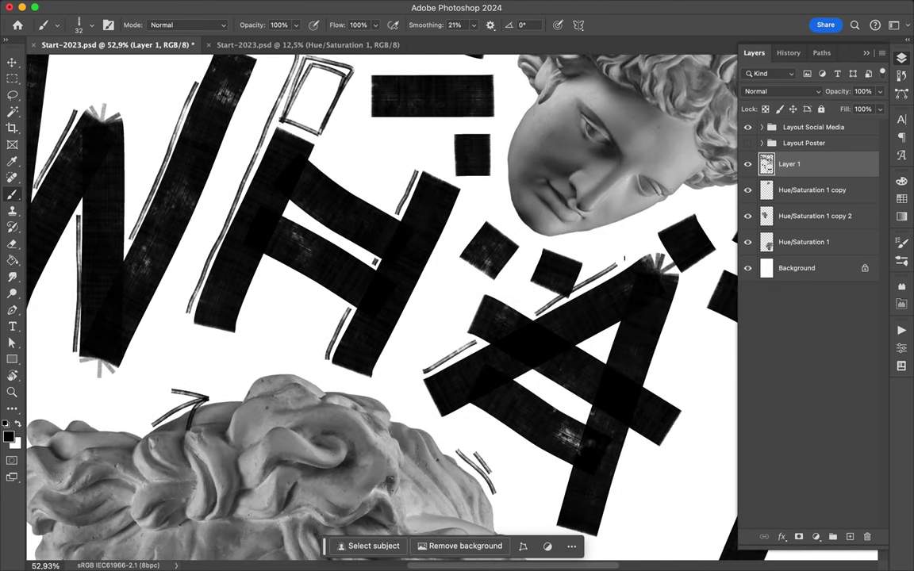
{"action": "scroll", "coordinate": [622, 260], "scroll_direction": "down", "scroll_amount": 5}
{"action": "scroll", "coordinate": [622, 260], "scroll_direction": "right", "scroll_amount": 5}
{"action": "left_click_drag", "start_coordinate": [413, 410], "coordinate": [492, 227]}
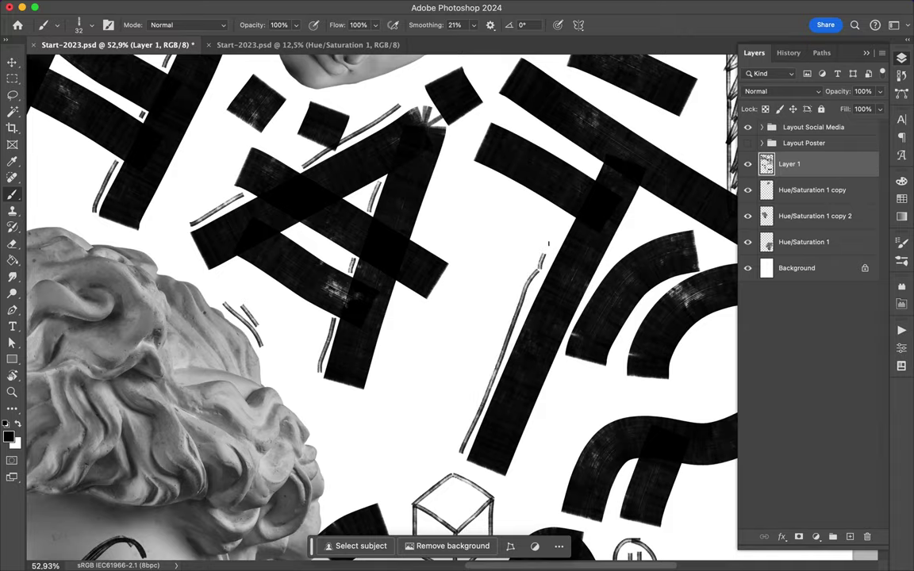
{"action": "scroll", "coordinate": [492, 230], "scroll_direction": "up", "scroll_amount": 2}
{"action": "scroll", "coordinate": [260, 247], "scroll_direction": "down", "scroll_amount": 3}
{"action": "scroll", "coordinate": [260, 247], "scroll_direction": "down", "scroll_amount": 3}
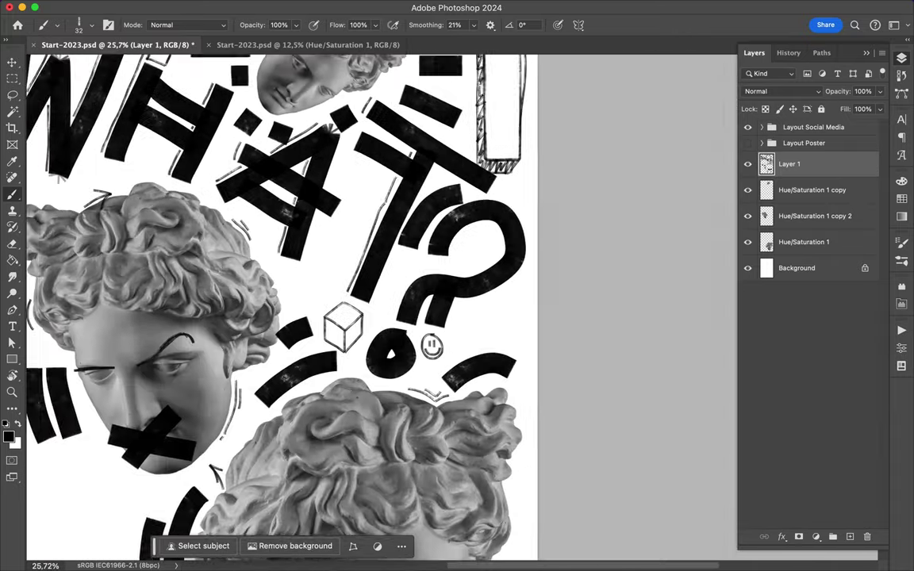
{"action": "scroll", "coordinate": [333, 285], "scroll_direction": "up", "scroll_amount": 5}
{"action": "mouse_move", "coordinate": [271, 397]}
{"action": "left_mouse_down"}
{"action": "mouse_move", "coordinate": [305, 319]}
{"action": "mouse_move", "coordinate": [370, 223]}
{"action": "left_mouse_up"}
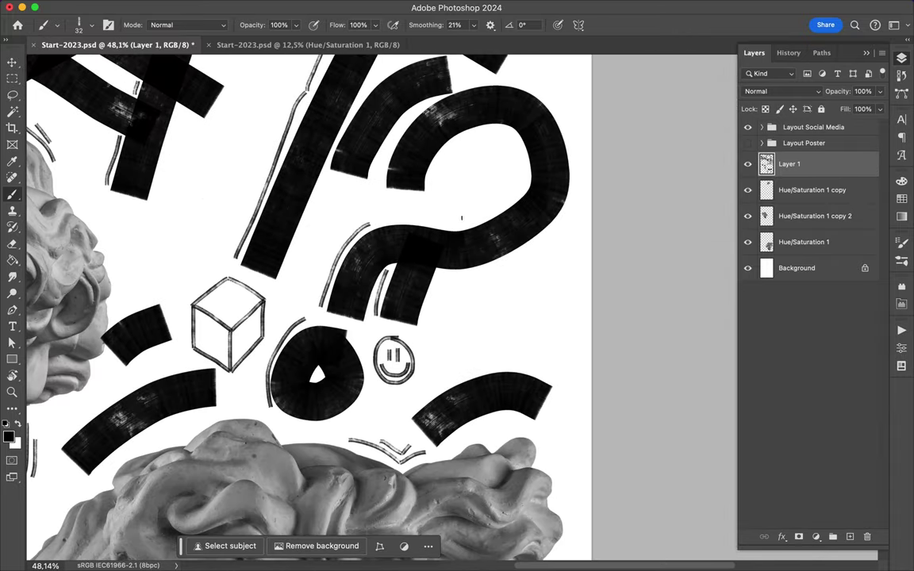
{"action": "left_click_drag", "start_coordinate": [459, 225], "coordinate": [523, 168]}
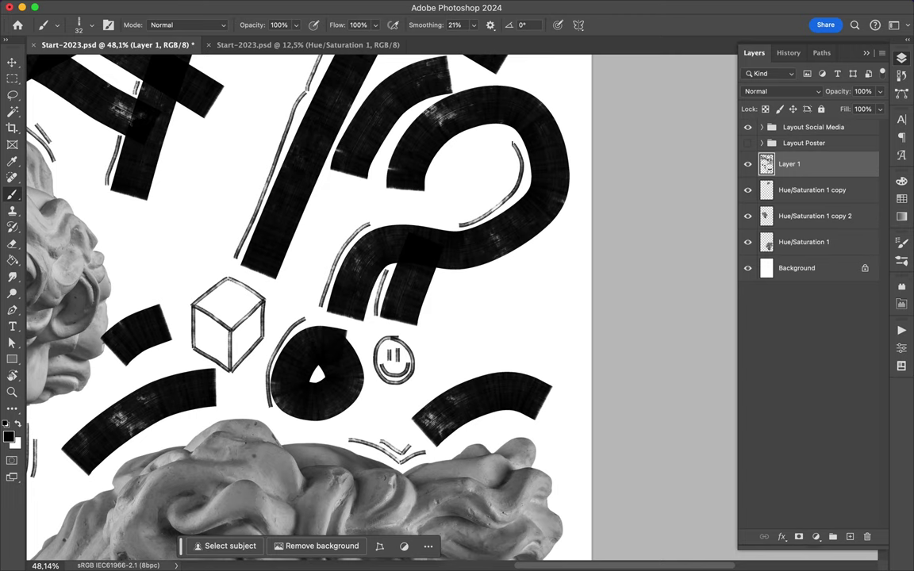
{"action": "left_click_drag", "start_coordinate": [379, 182], "coordinate": [379, 102]}
- Brush a bandage doodle on the sunglasses face's cheek and zigzag scribbles inside the H and A
{"action": "scroll", "coordinate": [381, 286], "scroll_direction": "down", "scroll_amount": 10}
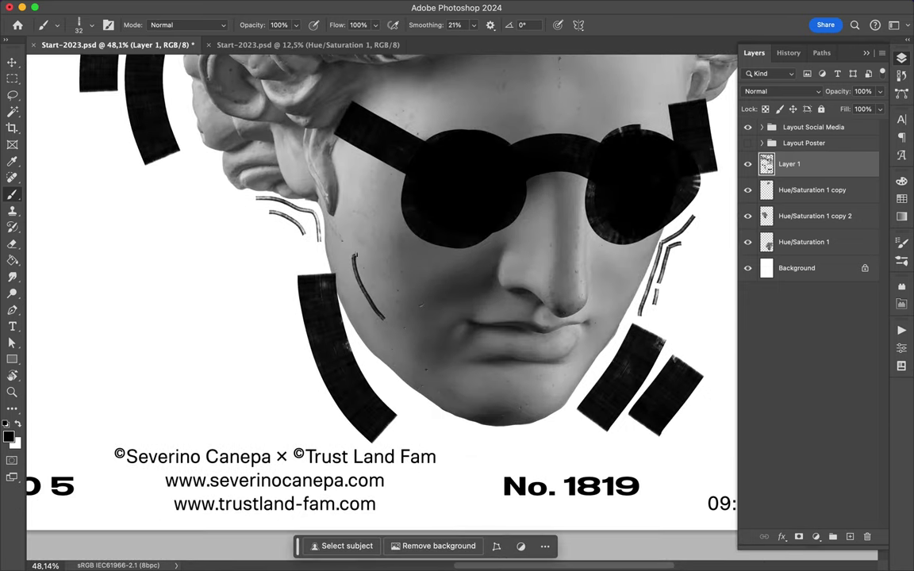
{"action": "left_click_drag", "start_coordinate": [352, 259], "coordinate": [410, 332]}
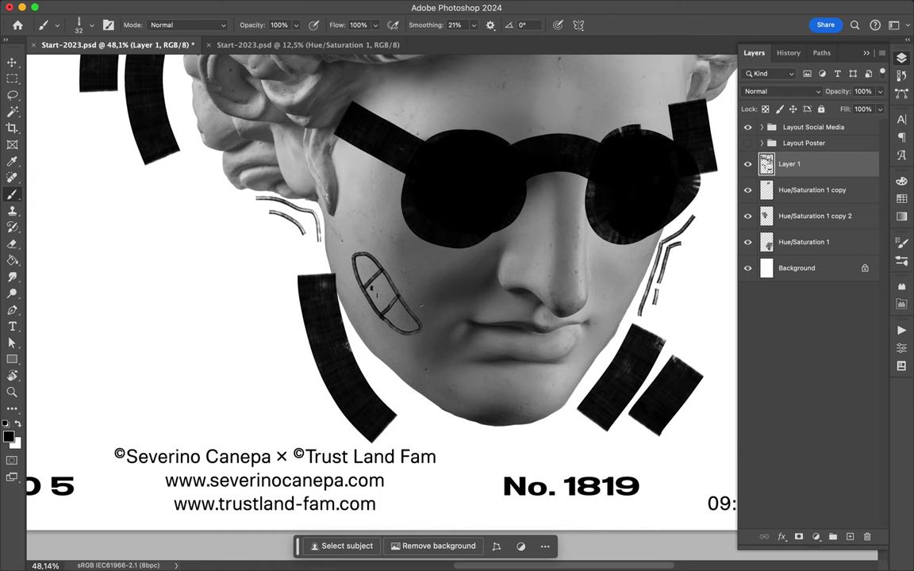
{"action": "scroll", "coordinate": [350, 264], "scroll_direction": "down", "scroll_amount": 5}
{"action": "scroll", "coordinate": [317, 261], "scroll_direction": "up", "scroll_amount": 10}
{"action": "scroll", "coordinate": [278, 261], "scroll_direction": "up", "scroll_amount": 5}
{"action": "scroll", "coordinate": [256, 259], "scroll_direction": "up", "scroll_amount": 3}
{"action": "left_click_drag", "start_coordinate": [256, 259], "coordinate": [315, 285]}
{"action": "scroll", "coordinate": [318, 285], "scroll_direction": "down", "scroll_amount": 3}
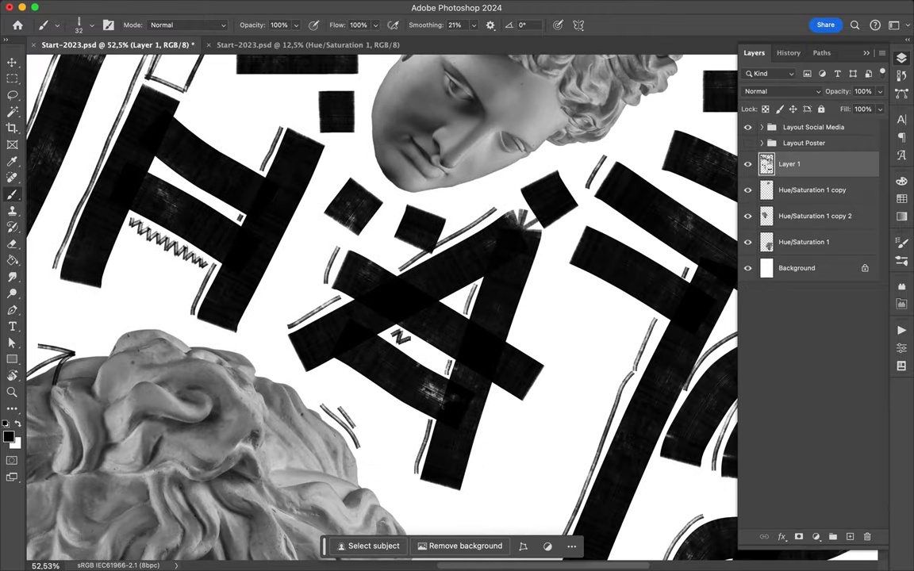
{"action": "left_click_drag", "start_coordinate": [409, 343], "coordinate": [435, 363]}
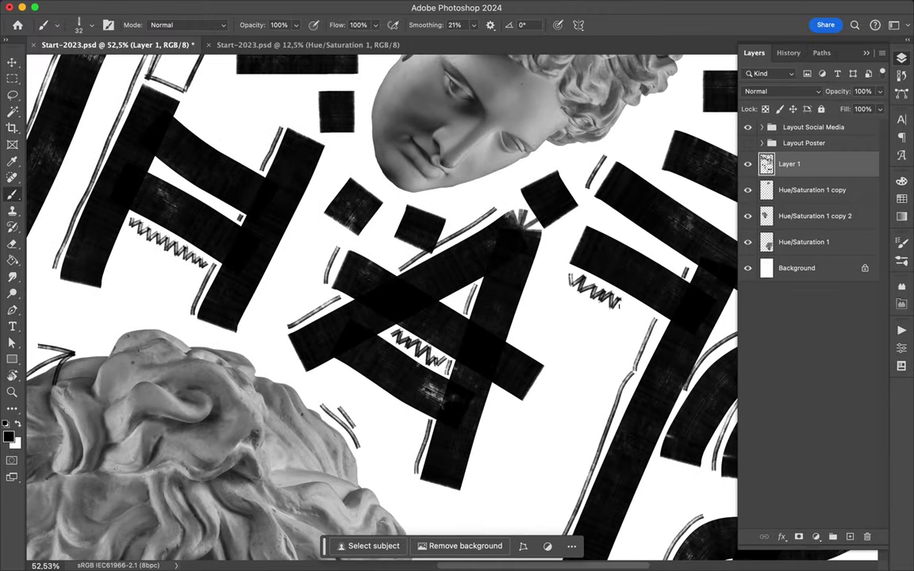
- Add a small circle doodle beside the sunglasses face
{"action": "scroll", "coordinate": [577, 302], "scroll_direction": "right", "scroll_amount": 2}
{"action": "scroll", "coordinate": [577, 302], "scroll_direction": "up", "scroll_amount": 5}
{"action": "scroll", "coordinate": [577, 303], "scroll_direction": "down", "scroll_amount": 5}
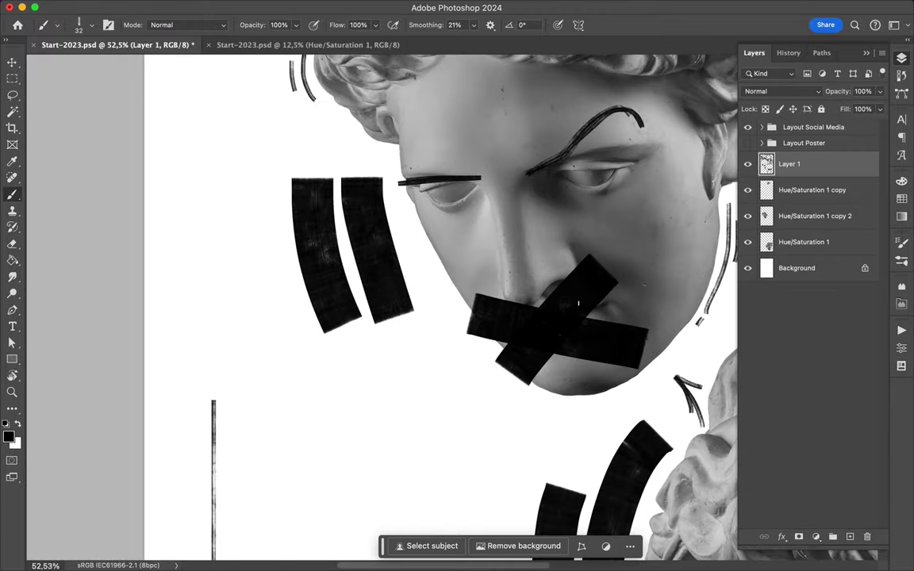
{"action": "scroll", "coordinate": [577, 302], "scroll_direction": "down", "scroll_amount": 5}
{"action": "scroll", "coordinate": [577, 302], "scroll_direction": "left", "scroll_amount": 3}
{"action": "scroll", "coordinate": [577, 302], "scroll_direction": "up", "scroll_amount": 1}
{"action": "left_click_drag", "start_coordinate": [531, 373], "coordinate": [533, 376]}
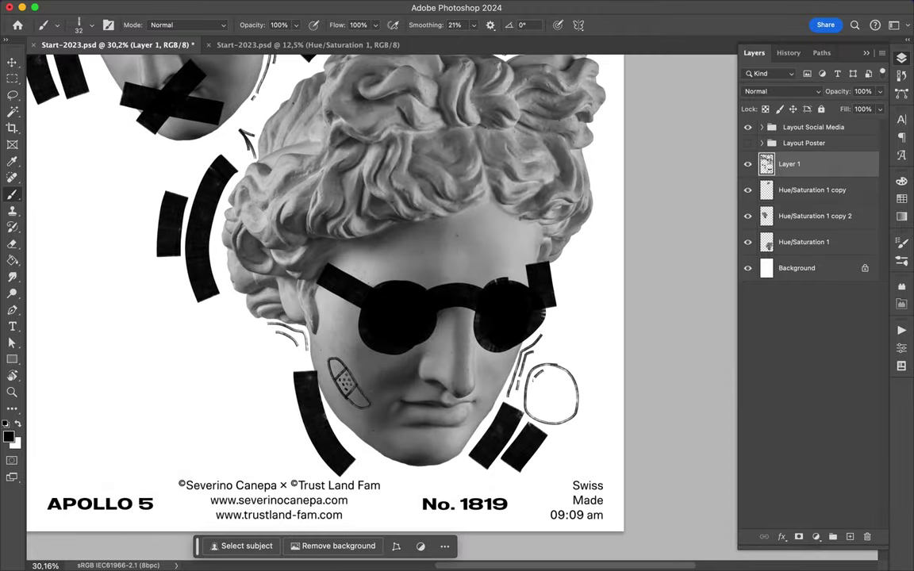
- Hand-letter a thin vertical WHAT beside the sunglasses, stroke by stroke
{"action": "scroll", "coordinate": [484, 362], "scroll_direction": "up", "scroll_amount": 5}
{"action": "scroll", "coordinate": [483, 362], "scroll_direction": "down", "scroll_amount": 5}
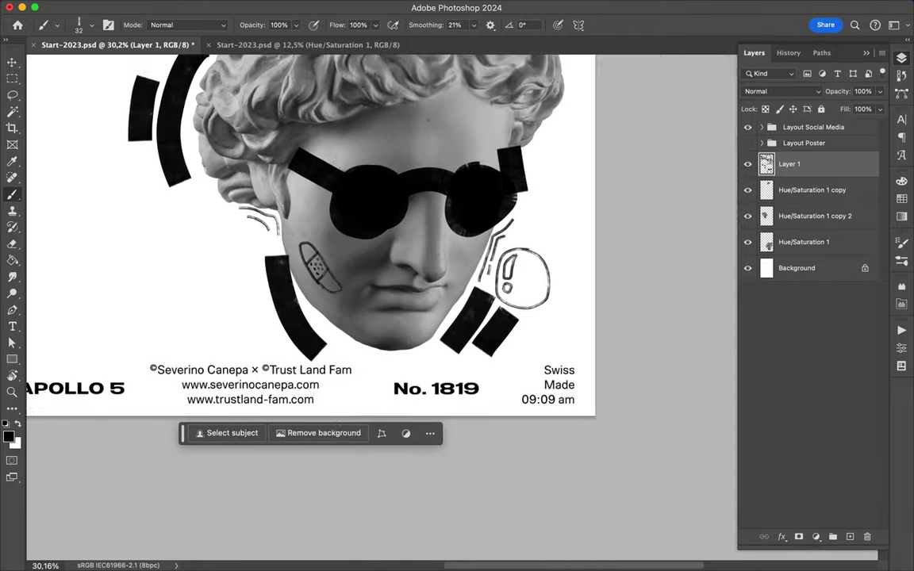
{"action": "scroll", "coordinate": [484, 363], "scroll_direction": "up", "scroll_amount": 3}
{"action": "scroll", "coordinate": [484, 362], "scroll_direction": "up", "scroll_amount": 1}
{"action": "mouse_move", "coordinate": [393, 330]}
{"action": "left_mouse_down"}
{"action": "mouse_move", "coordinate": [395, 400]}
{"action": "mouse_move", "coordinate": [405, 327]}
{"action": "mouse_move", "coordinate": [415, 397]}
{"action": "left_mouse_up"}
{"action": "mouse_move", "coordinate": [430, 322]}
{"action": "left_mouse_down"}
{"action": "mouse_move", "coordinate": [433, 389]}
{"action": "mouse_move", "coordinate": [446, 357]}
{"action": "left_mouse_up"}
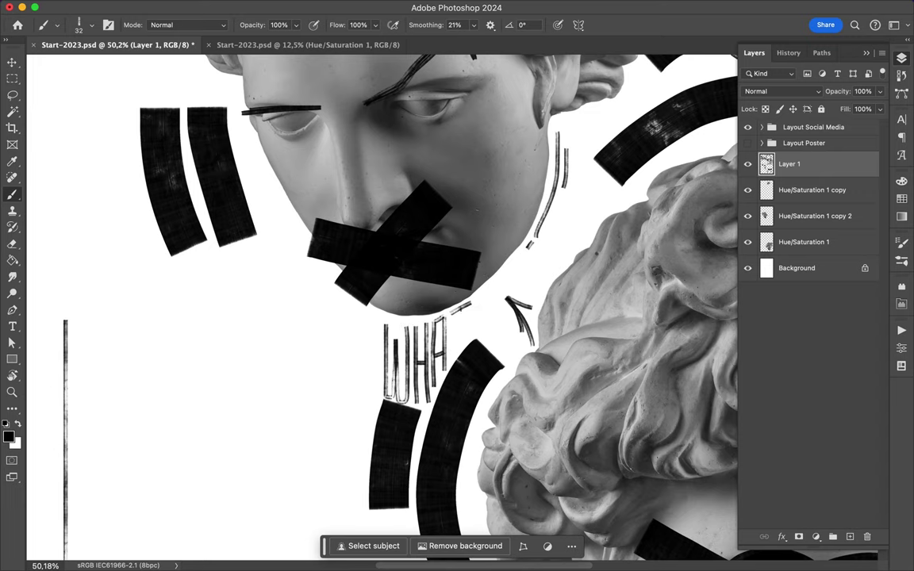
{"action": "scroll", "coordinate": [381, 317], "scroll_direction": "right", "scroll_amount": 10}
{"action": "scroll", "coordinate": [380, 317], "scroll_direction": "down", "scroll_amount": 8}
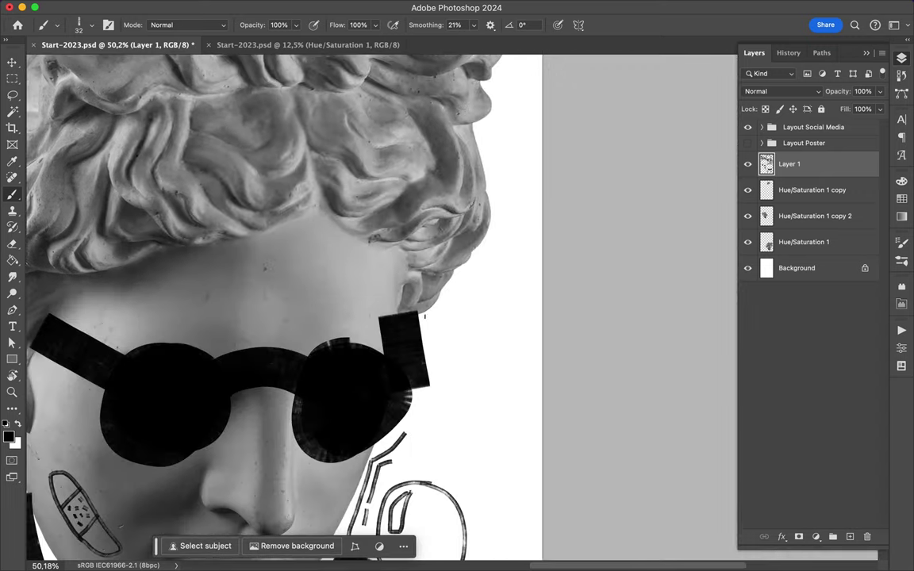
{"action": "mouse_move", "coordinate": [456, 385]}
{"action": "left_mouse_down"}
{"action": "mouse_move", "coordinate": [461, 298]}
{"action": "mouse_move", "coordinate": [469, 386]}
{"action": "left_mouse_up"}
{"action": "mouse_move", "coordinate": [485, 314]}
{"action": "left_mouse_down"}
{"action": "mouse_move", "coordinate": [484, 386]}
{"action": "mouse_move", "coordinate": [510, 385]}
{"action": "left_mouse_up"}
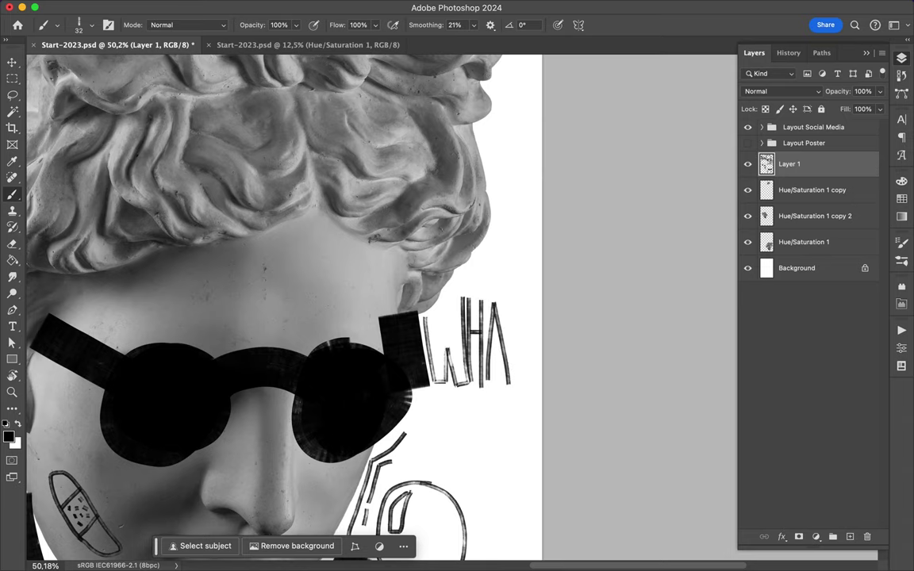
{"action": "left_click_drag", "start_coordinate": [516, 301], "coordinate": [516, 385]}
{"action": "scroll", "coordinate": [380, 301], "scroll_direction": "down", "scroll_amount": 5}
{"action": "scroll", "coordinate": [381, 302], "scroll_direction": "down", "scroll_amount": 10}
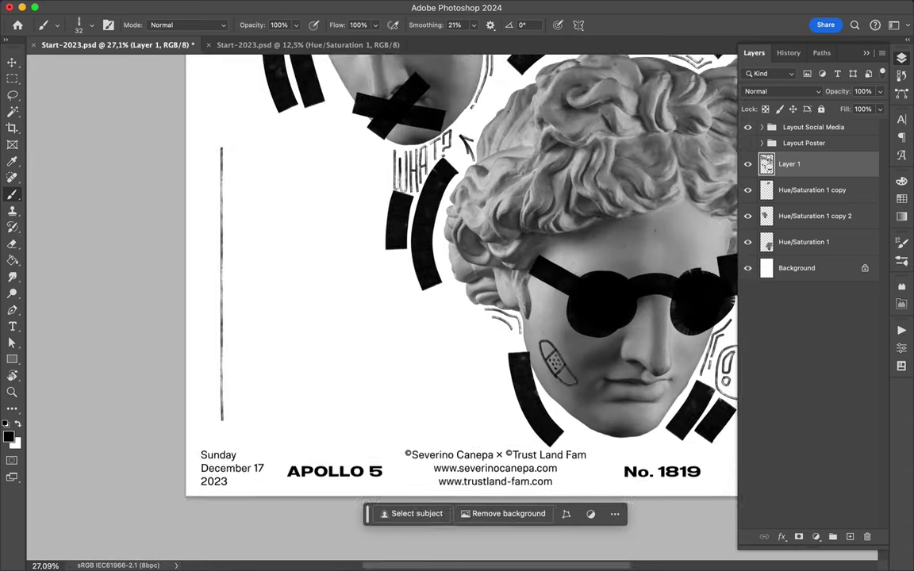
{"action": "scroll", "coordinate": [381, 301], "scroll_direction": "up", "scroll_amount": 3}
{"action": "left_click", "coordinate": [56, 25]}
- Switch to the 158 px textured brush and paint a large W and H in the lower-left area
{"action": "left_click", "coordinate": [81, 399]}
{"action": "scroll", "coordinate": [232, 400], "scroll_direction": "up", "scroll_amount": 3}
{"action": "scroll", "coordinate": [231, 400], "scroll_direction": "down", "scroll_amount": 2}
{"action": "mouse_move", "coordinate": [161, 375]}
{"action": "left_mouse_down"}
{"action": "mouse_move", "coordinate": [161, 440]}
{"action": "mouse_move", "coordinate": [208, 413]}
{"action": "left_mouse_up"}
{"action": "left_click_drag", "start_coordinate": [223, 372], "coordinate": [218, 444]}
{"action": "left_click_drag", "start_coordinate": [218, 407], "coordinate": [244, 407]}
{"action": "mouse_move", "coordinate": [244, 373]}
{"action": "left_mouse_down"}
{"action": "mouse_move", "coordinate": [245, 444]}
{"action": "mouse_move", "coordinate": [272, 373]}
{"action": "left_mouse_up"}
- Finish the large lettering with A, T and a question mark to read WHAT?
{"action": "left_click_drag", "start_coordinate": [272, 373], "coordinate": [294, 447]}
{"action": "left_click_drag", "start_coordinate": [260, 415], "coordinate": [284, 414]}
{"action": "mouse_move", "coordinate": [299, 371]}
{"action": "left_mouse_down"}
{"action": "mouse_move", "coordinate": [327, 371]}
{"action": "mouse_move", "coordinate": [312, 444]}
{"action": "left_mouse_up"}
{"action": "left_click_drag", "start_coordinate": [334, 382], "coordinate": [356, 435]}
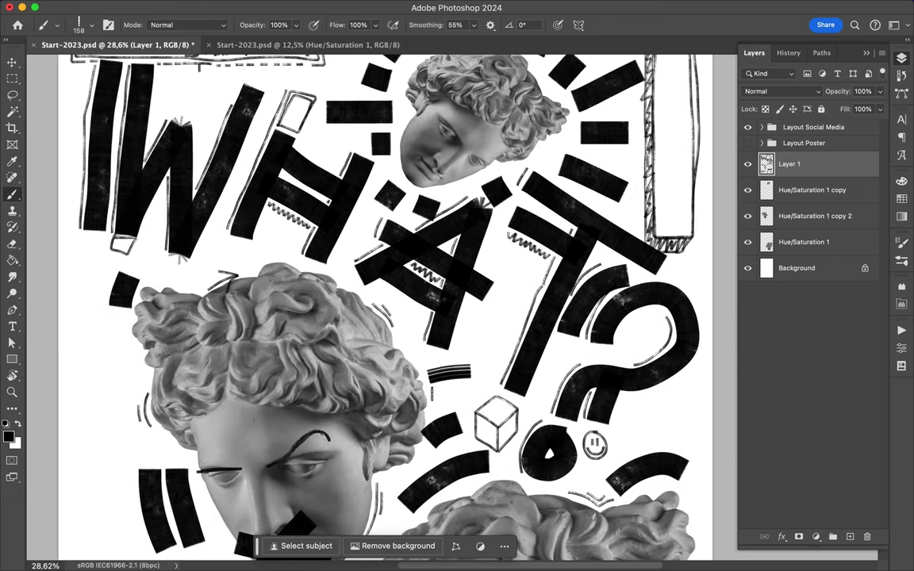
{"action": "scroll", "coordinate": [611, 273], "scroll_direction": "down", "scroll_amount": 5}
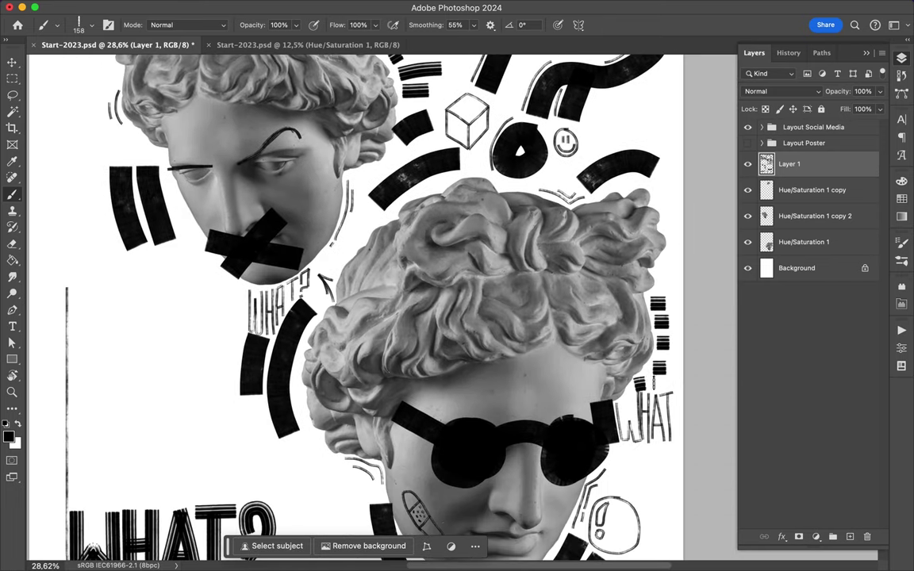
{"action": "scroll", "coordinate": [357, 310], "scroll_direction": "down", "scroll_amount": 2}
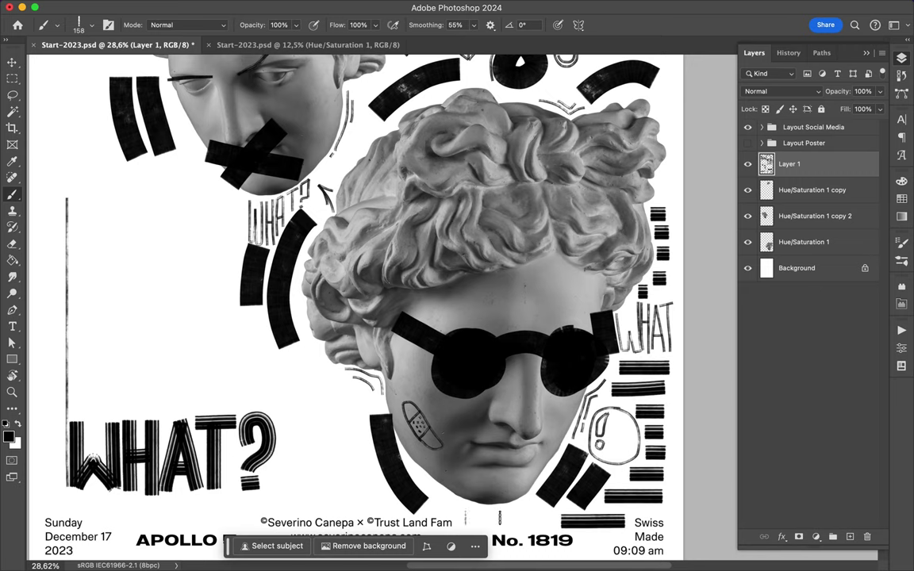
{"action": "scroll", "coordinate": [452, 466], "scroll_direction": "up", "scroll_amount": 3}
{"action": "scroll", "coordinate": [452, 466], "scroll_direction": "left", "scroll_amount": 3}
{"action": "scroll", "coordinate": [412, 309], "scroll_direction": "up", "scroll_amount": 3}
{"action": "scroll", "coordinate": [413, 310], "scroll_direction": "up", "scroll_amount": 5}
{"action": "scroll", "coordinate": [413, 309], "scroll_direction": "right", "scroll_amount": 2}
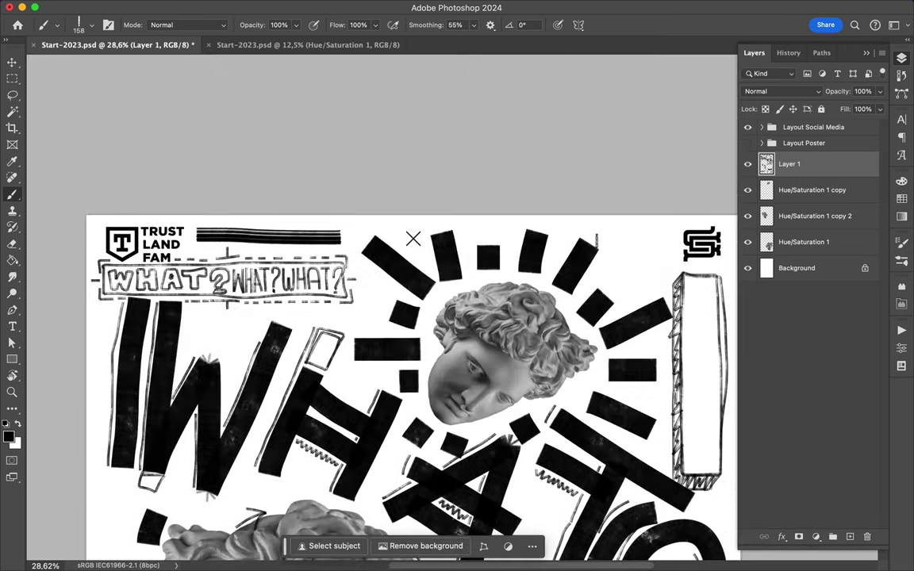
{"action": "scroll", "coordinate": [592, 218], "scroll_direction": "down", "scroll_amount": 5}
- Switch to the 75 px Rough Romper brush and zoom in on the sunglasses face
{"action": "left_click", "coordinate": [55, 24]}
{"action": "scroll", "coordinate": [107, 262], "scroll_direction": "down", "scroll_amount": 5}
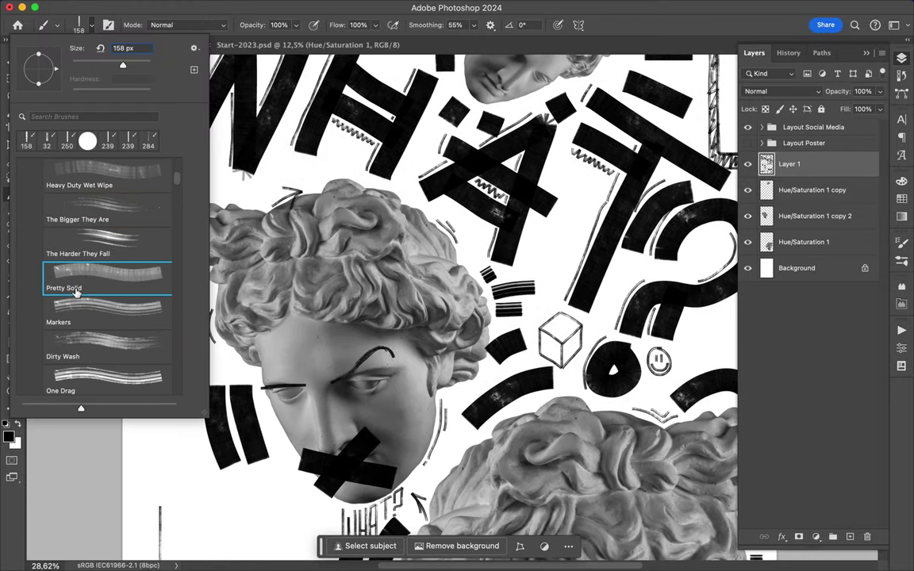
{"action": "left_click", "coordinate": [93, 296]}
{"action": "left_click", "coordinate": [93, 331]}
{"action": "scroll", "coordinate": [476, 317], "scroll_direction": "down", "scroll_amount": 5}
{"action": "key", "text": "Return"}
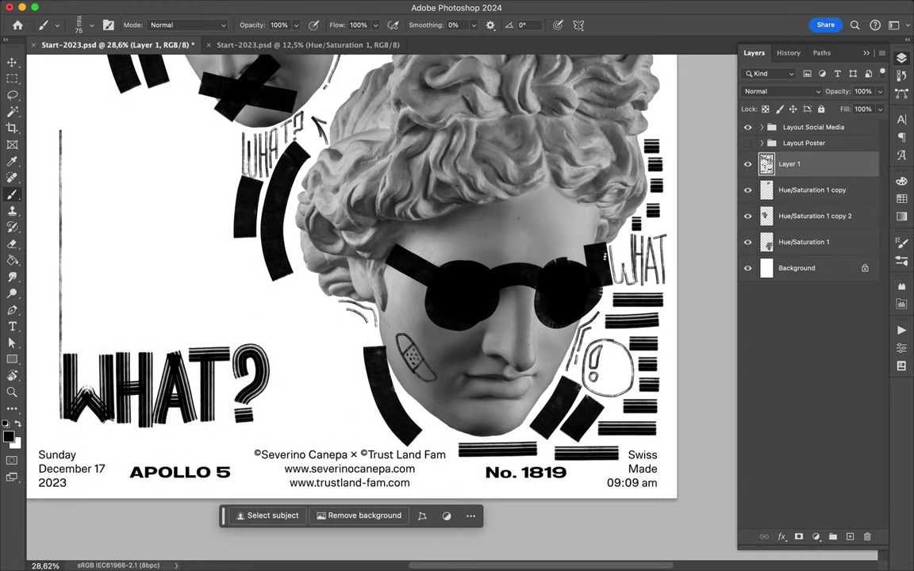
{"action": "scroll", "coordinate": [370, 193], "scroll_direction": "up", "scroll_amount": 3}
- Brush WHAT? with a short dash across the forehead above the sunglasses
{"action": "mouse_move", "coordinate": [373, 176]}
{"action": "left_mouse_down"}
{"action": "mouse_move", "coordinate": [414, 171]}
{"action": "mouse_move", "coordinate": [420, 212]}
{"action": "left_mouse_up"}
{"action": "mouse_move", "coordinate": [435, 168]}
{"action": "left_mouse_down"}
{"action": "mouse_move", "coordinate": [439, 214]}
{"action": "mouse_move", "coordinate": [474, 219]}
{"action": "left_mouse_up"}
{"action": "mouse_move", "coordinate": [468, 149]}
{"action": "left_mouse_down"}
{"action": "mouse_move", "coordinate": [500, 147]}
{"action": "mouse_move", "coordinate": [490, 211]}
{"action": "left_mouse_up"}
{"action": "left_click_drag", "start_coordinate": [517, 144], "coordinate": [525, 202]}
{"action": "left_click", "coordinate": [526, 217]}
{"action": "scroll", "coordinate": [508, 289], "scroll_direction": "right", "scroll_amount": 3}
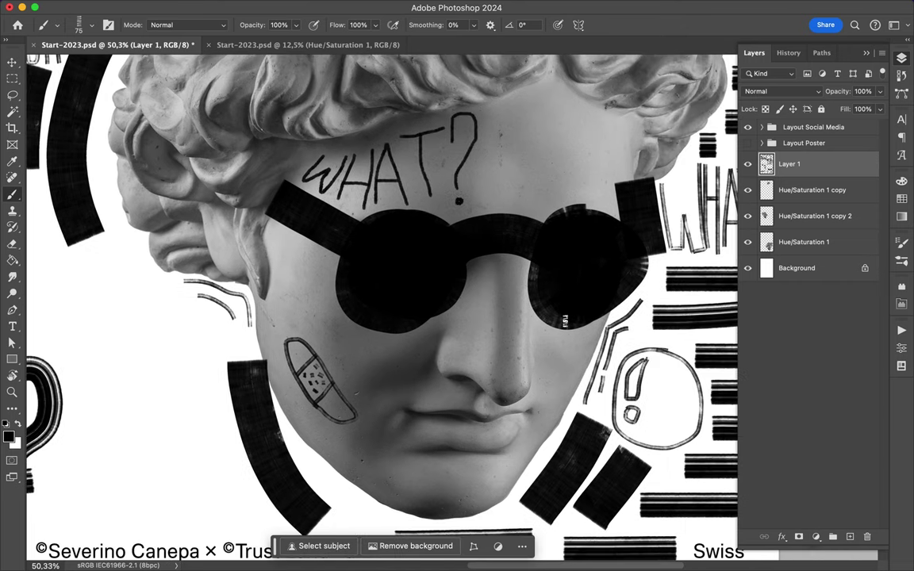
{"action": "scroll", "coordinate": [277, 268], "scroll_direction": "down", "scroll_amount": 2}
{"action": "scroll", "coordinate": [380, 301], "scroll_direction": "up", "scroll_amount": 10}
{"action": "scroll", "coordinate": [380, 301], "scroll_direction": "right", "scroll_amount": 3}
- Letter a vertical WHAT beside the smiley doodle
{"action": "mouse_move", "coordinate": [472, 223]}
{"action": "left_mouse_down"}
{"action": "mouse_move", "coordinate": [473, 316]}
{"action": "mouse_move", "coordinate": [493, 311]}
{"action": "left_mouse_up"}
{"action": "mouse_move", "coordinate": [501, 226]}
{"action": "left_mouse_down"}
{"action": "mouse_move", "coordinate": [503, 311]}
{"action": "mouse_move", "coordinate": [520, 307]}
{"action": "left_mouse_up"}
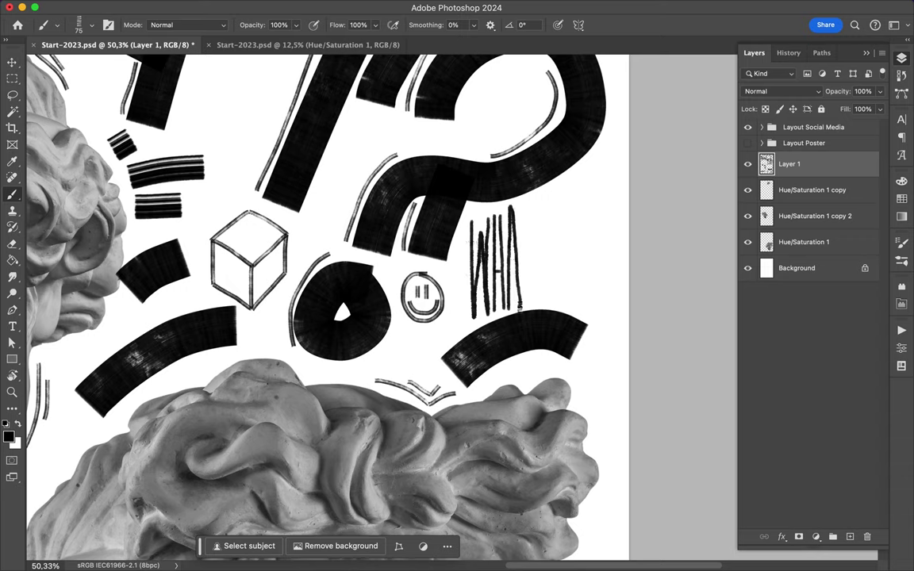
{"action": "left_click_drag", "start_coordinate": [520, 208], "coordinate": [538, 204]}
{"action": "left_click_drag", "start_coordinate": [531, 203], "coordinate": [532, 303]}
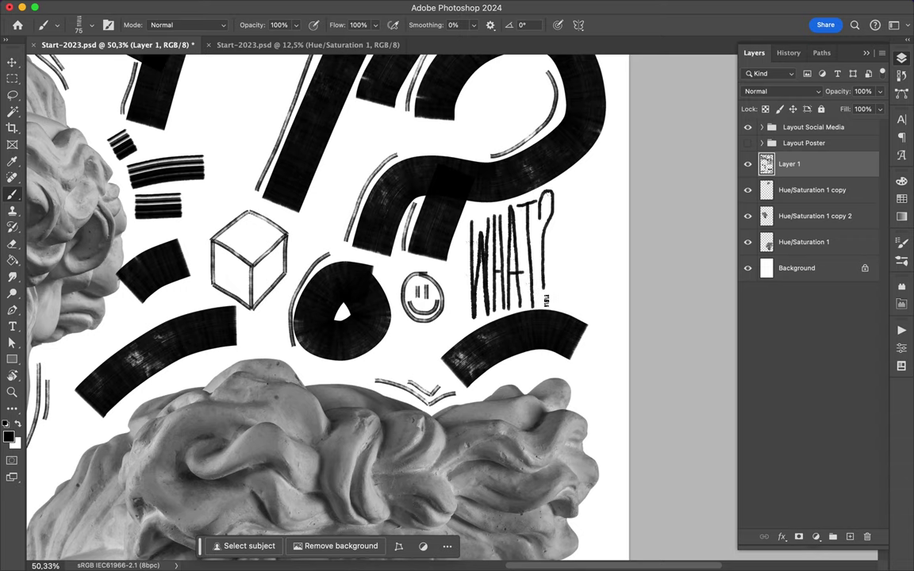
{"action": "scroll", "coordinate": [548, 219], "scroll_direction": "up", "scroll_amount": 5}
{"action": "scroll", "coordinate": [548, 219], "scroll_direction": "left", "scroll_amount": 5}
- Brush a horizontal WHAT? to the left of the taped head
{"action": "left_click_drag", "start_coordinate": [258, 321], "coordinate": [337, 321]}
{"action": "mouse_move", "coordinate": [345, 324]}
{"action": "left_mouse_down"}
{"action": "mouse_move", "coordinate": [345, 355]}
{"action": "mouse_move", "coordinate": [392, 339]}
{"action": "left_mouse_up"}
{"action": "mouse_move", "coordinate": [392, 322]}
{"action": "left_mouse_down"}
{"action": "mouse_move", "coordinate": [392, 355]}
{"action": "mouse_move", "coordinate": [468, 356]}
{"action": "mouse_move", "coordinate": [521, 322]}
{"action": "mouse_move", "coordinate": [497, 353]}
{"action": "left_mouse_up"}
{"action": "mouse_move", "coordinate": [537, 336]}
{"action": "left_mouse_down"}
{"action": "mouse_move", "coordinate": [575, 318]}
{"action": "mouse_move", "coordinate": [555, 348]}
{"action": "left_mouse_up"}
{"action": "left_click", "coordinate": [556, 361]}
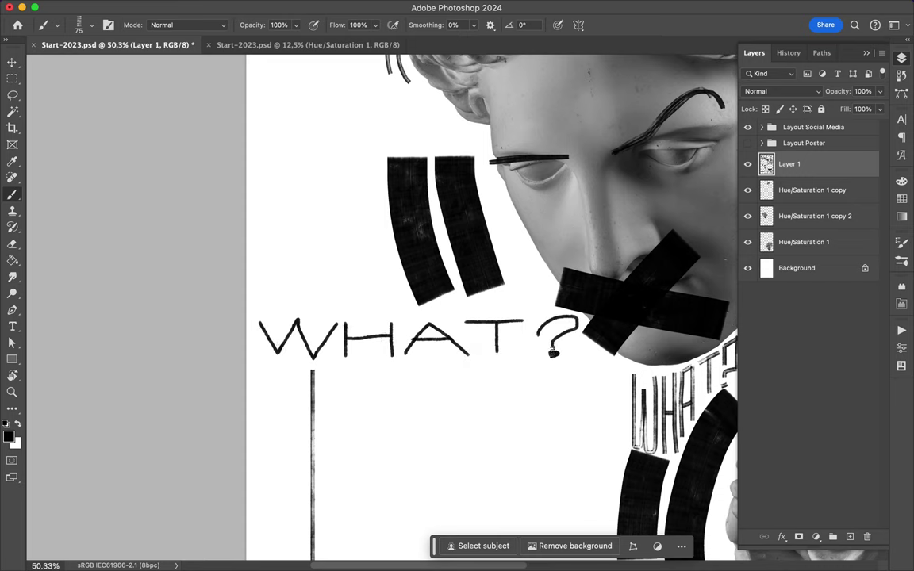
{"action": "scroll", "coordinate": [349, 264], "scroll_direction": "up", "scroll_amount": 3}
{"action": "scroll", "coordinate": [349, 264], "scroll_direction": "right", "scroll_amount": 3}
{"action": "scroll", "coordinate": [523, 263], "scroll_direction": "up", "scroll_amount": 5}
{"action": "scroll", "coordinate": [524, 263], "scroll_direction": "right", "scroll_amount": 6}
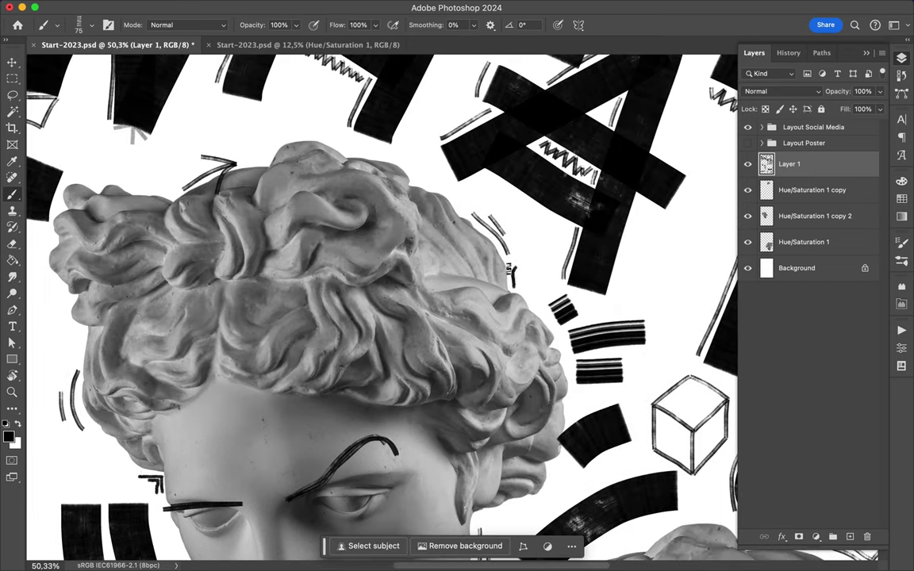
{"action": "scroll", "coordinate": [464, 246], "scroll_direction": "down", "scroll_amount": 3}
{"action": "scroll", "coordinate": [464, 246], "scroll_direction": "down", "scroll_amount": 3}
- Finish the small arrow doodle and add diagonal hatch strokes
{"action": "left_click_drag", "start_coordinate": [336, 480], "coordinate": [379, 479]}
{"action": "mouse_move", "coordinate": [208, 453]}
{"action": "left_mouse_down"}
{"action": "mouse_move", "coordinate": [190, 486]}
{"action": "mouse_move", "coordinate": [208, 485]}
{"action": "left_mouse_up"}
{"action": "left_click_drag", "start_coordinate": [214, 421], "coordinate": [200, 450]}
{"action": "mouse_move", "coordinate": [227, 426]}
{"action": "left_mouse_down"}
{"action": "mouse_move", "coordinate": [210, 452]}
{"action": "mouse_move", "coordinate": [222, 448]}
{"action": "left_mouse_up"}
- Draw a box doodle with an inner line below the zigzag
{"action": "key", "text": "ctrl+0"}
{"action": "scroll", "coordinate": [377, 297], "scroll_direction": "up", "scroll_amount": 3}
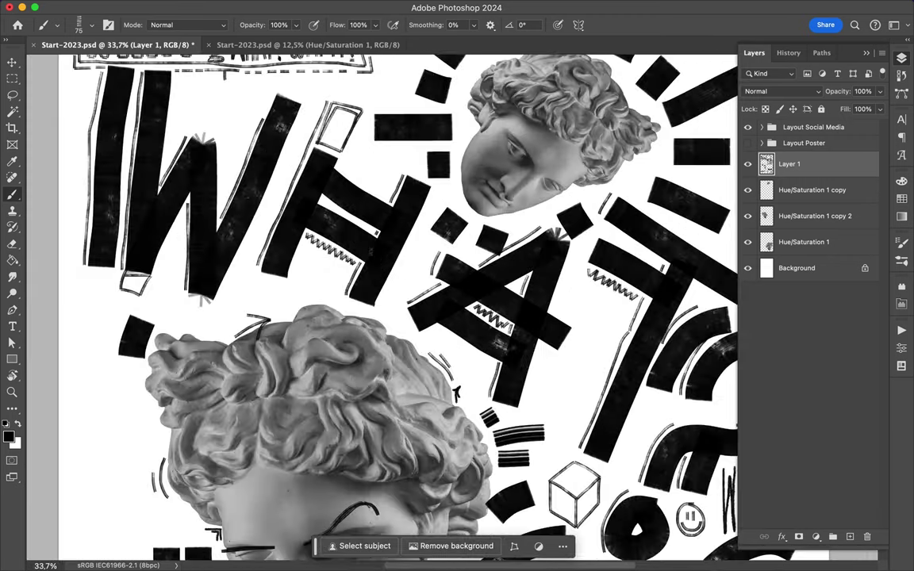
{"action": "scroll", "coordinate": [377, 298], "scroll_direction": "up", "scroll_amount": 2}
{"action": "left_click_drag", "start_coordinate": [366, 263], "coordinate": [346, 321]}
{"action": "left_click_drag", "start_coordinate": [421, 290], "coordinate": [360, 317]}
- Draw a zigzag running up along the black arc
{"action": "key", "text": "ctrl+0"}
{"action": "scroll", "coordinate": [341, 309], "scroll_direction": "up", "scroll_amount": 5}
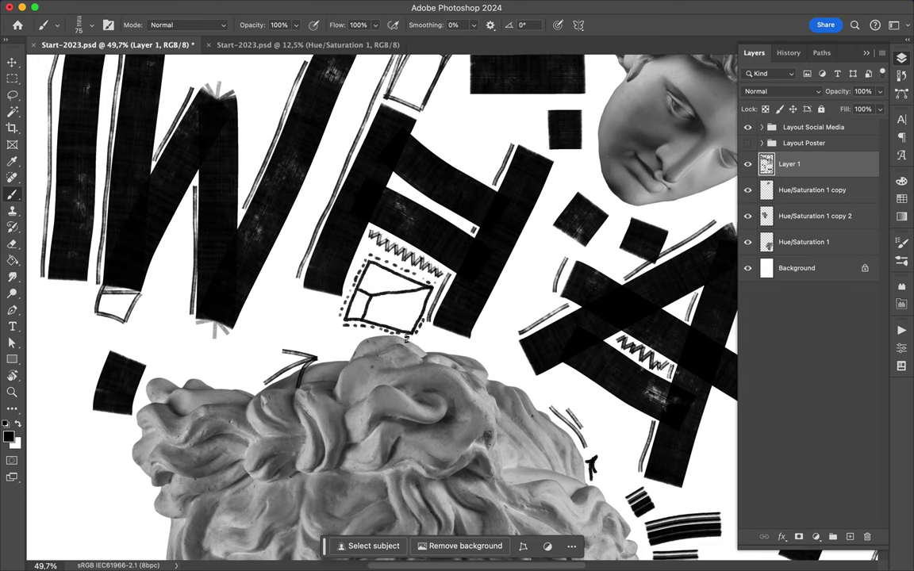
{"action": "scroll", "coordinate": [342, 309], "scroll_direction": "down", "scroll_amount": 5}
{"action": "scroll", "coordinate": [342, 309], "scroll_direction": "down", "scroll_amount": 10}
{"action": "mouse_move", "coordinate": [347, 268]}
{"action": "left_mouse_down"}
{"action": "mouse_move", "coordinate": [378, 334]}
{"action": "mouse_move", "coordinate": [410, 164]}
{"action": "left_mouse_up"}
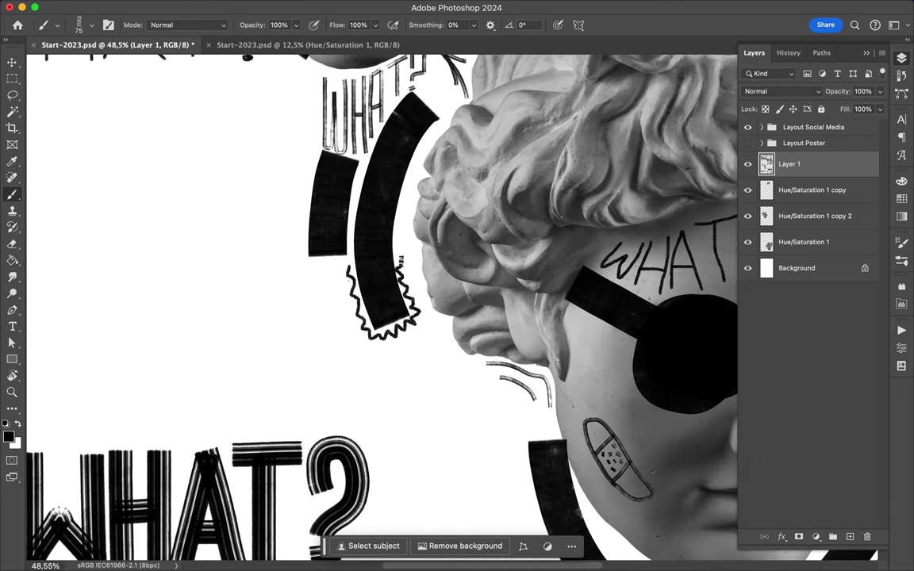
{"action": "left_click_drag", "start_coordinate": [410, 164], "coordinate": [374, 77]}
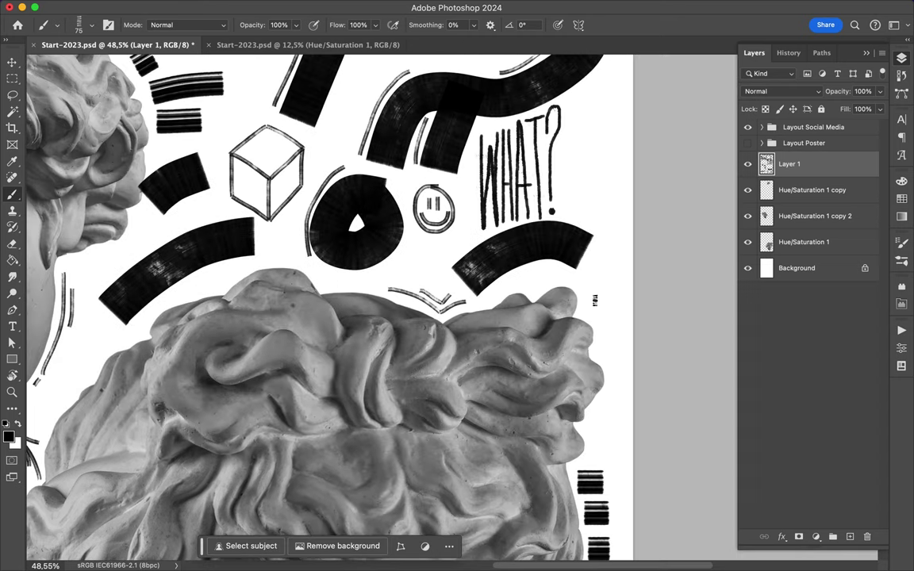
- Add three heart doodles right of the statue and a chevron arc stroke
{"action": "left_click_drag", "start_coordinate": [596, 284], "coordinate": [595, 285]}
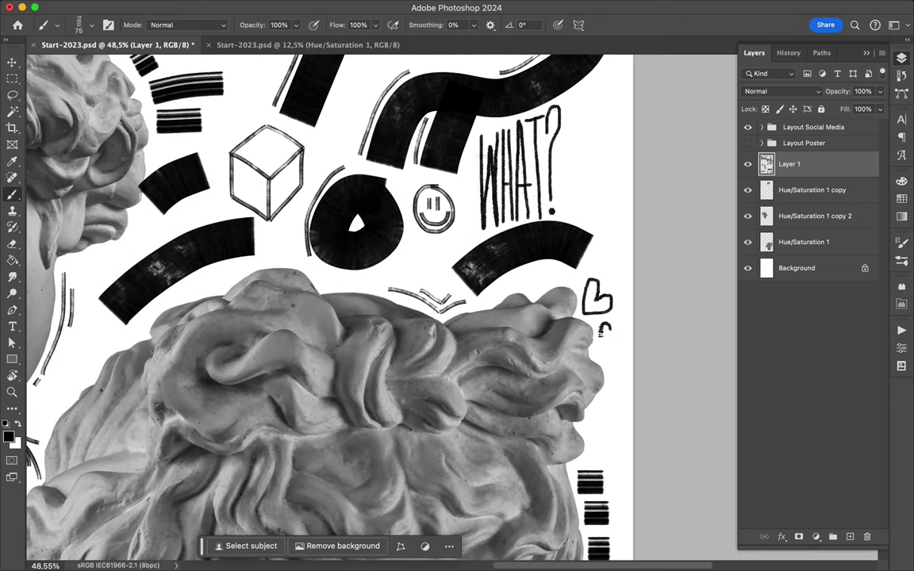
{"action": "left_click_drag", "start_coordinate": [611, 327], "coordinate": [611, 328]}
{"action": "scroll", "coordinate": [453, 309], "scroll_direction": "up", "scroll_amount": 2}
{"action": "left_click_drag", "start_coordinate": [582, 267], "coordinate": [584, 268]}
{"action": "mouse_move", "coordinate": [515, 283]}
{"action": "left_mouse_down"}
{"action": "mouse_move", "coordinate": [546, 282]}
{"action": "mouse_move", "coordinate": [554, 297]}
{"action": "left_mouse_up"}
{"action": "left_click_drag", "start_coordinate": [493, 268], "coordinate": [676, 280]}
{"action": "mouse_move", "coordinate": [382, 270]}
{"action": "left_mouse_down"}
{"action": "mouse_move", "coordinate": [460, 274]}
{"action": "mouse_move", "coordinate": [495, 292]}
{"action": "left_mouse_up"}
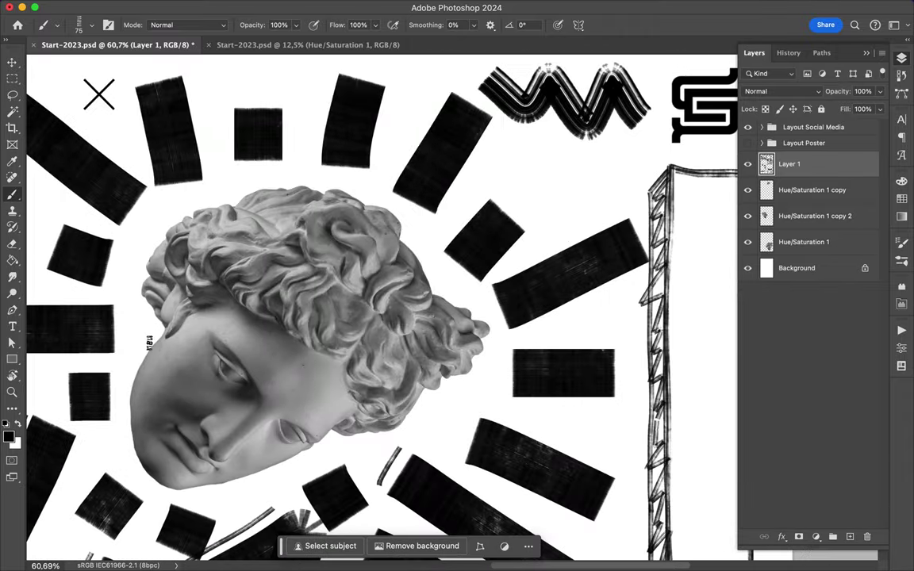
- Outline the top statue head in black and add a small flower-like doodle
{"action": "mouse_move", "coordinate": [149, 343]}
{"action": "left_mouse_down"}
{"action": "mouse_move", "coordinate": [489, 354]}
{"action": "mouse_move", "coordinate": [202, 446]}
{"action": "mouse_move", "coordinate": [132, 456]}
{"action": "mouse_move", "coordinate": [115, 353]}
{"action": "mouse_move", "coordinate": [147, 272]}
{"action": "mouse_move", "coordinate": [141, 208]}
{"action": "left_mouse_up"}
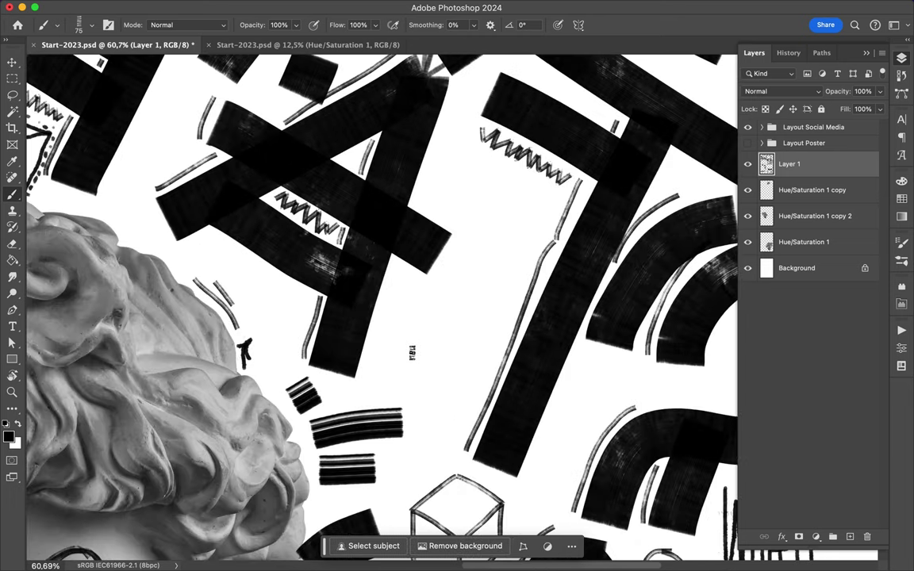
{"action": "mouse_move", "coordinate": [405, 341]}
{"action": "left_mouse_down"}
{"action": "mouse_move", "coordinate": [436, 346]}
{"action": "mouse_move", "coordinate": [408, 336]}
{"action": "mouse_move", "coordinate": [418, 322]}
{"action": "mouse_move", "coordinate": [420, 331]}
{"action": "mouse_move", "coordinate": [447, 325]}
{"action": "mouse_move", "coordinate": [460, 346]}
{"action": "mouse_move", "coordinate": [448, 358]}
{"action": "left_mouse_up"}
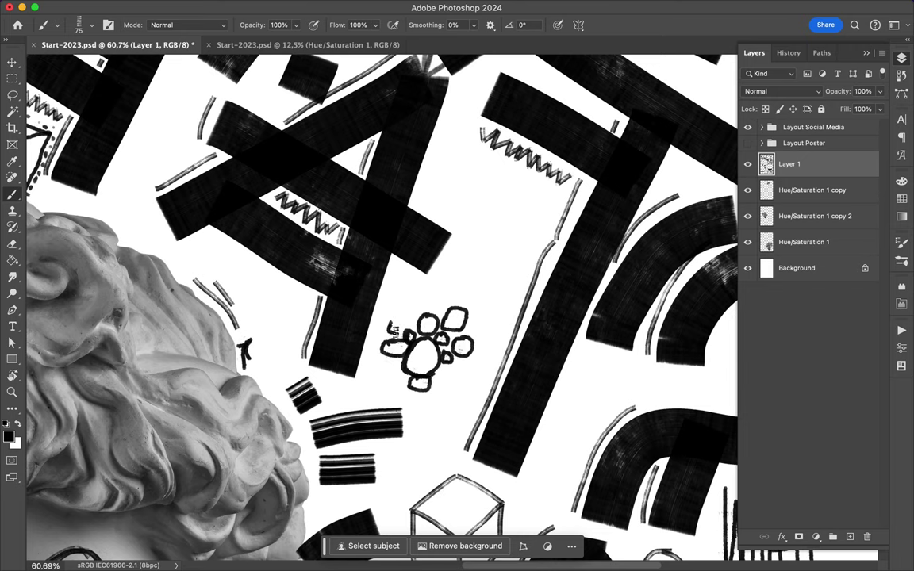
{"action": "key", "text": "ctrl+0"}
{"action": "scroll", "coordinate": [389, 324], "scroll_direction": "up", "scroll_amount": 2}
{"action": "scroll", "coordinate": [390, 324], "scroll_direction": "up", "scroll_amount": 2}
- Handwrite a cursive lowercase 'what' left of the statue head
{"action": "left_click_drag", "start_coordinate": [286, 279], "coordinate": [371, 281]}
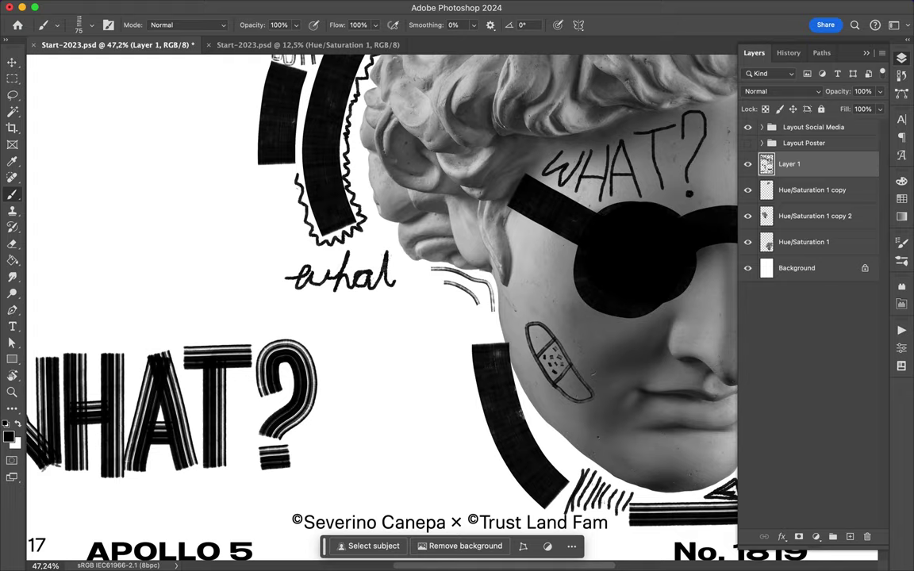
{"action": "scroll", "coordinate": [364, 351], "scroll_direction": "down", "scroll_amount": 2}
{"action": "scroll", "coordinate": [347, 386], "scroll_direction": "up", "scroll_amount": 10}
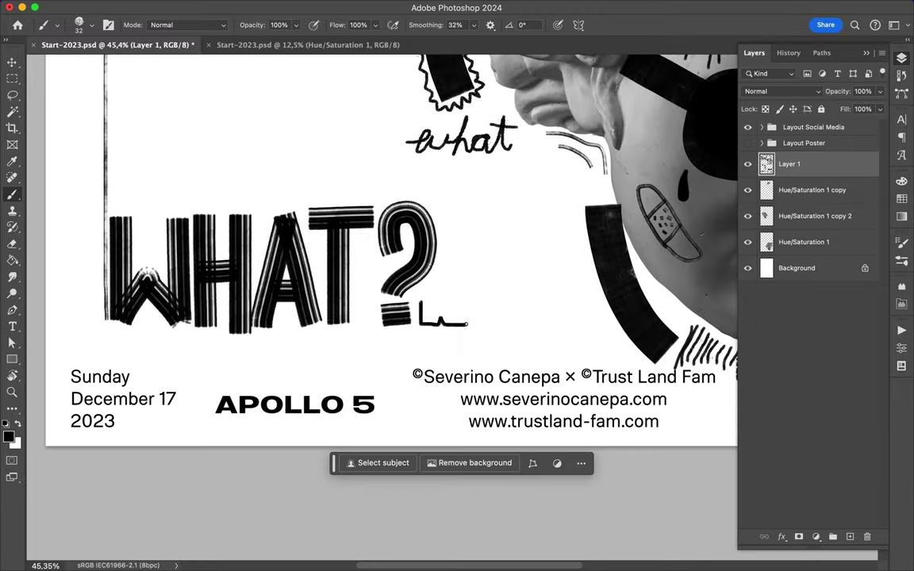
- Extend the WHA lettering, then draw a stroke-filled loop in the statue's hair
{"action": "mouse_move", "coordinate": [467, 324]}
{"action": "left_mouse_down"}
{"action": "mouse_move", "coordinate": [469, 306]}
{"action": "mouse_move", "coordinate": [556, 325]}
{"action": "mouse_move", "coordinate": [589, 302]}
{"action": "left_mouse_up"}
{"action": "key", "text": "ctrl+0"}
{"action": "scroll", "coordinate": [380, 262], "scroll_direction": "up", "scroll_amount": 5}
{"action": "mouse_move", "coordinate": [446, 142]}
{"action": "left_mouse_down"}
{"action": "mouse_move", "coordinate": [476, 208]}
{"action": "mouse_move", "coordinate": [448, 169]}
{"action": "mouse_move", "coordinate": [515, 188]}
{"action": "left_mouse_up"}
{"action": "mouse_move", "coordinate": [458, 158]}
{"action": "left_mouse_down"}
{"action": "mouse_move", "coordinate": [487, 175]}
{"action": "mouse_move", "coordinate": [491, 153]}
{"action": "left_mouse_up"}
- Add curved strokes inside the hair crescent and outline the right curl with short marks
{"action": "scroll", "coordinate": [476, 174], "scroll_direction": "up", "scroll_amount": 5}
{"action": "mouse_move", "coordinate": [414, 316]}
{"action": "left_mouse_down"}
{"action": "mouse_move", "coordinate": [400, 205]}
{"action": "mouse_move", "coordinate": [338, 235]}
{"action": "mouse_move", "coordinate": [409, 322]}
{"action": "mouse_move", "coordinate": [400, 202]}
{"action": "mouse_move", "coordinate": [368, 254]}
{"action": "mouse_move", "coordinate": [385, 311]}
{"action": "mouse_move", "coordinate": [402, 193]}
{"action": "left_mouse_up"}
{"action": "left_click_drag", "start_coordinate": [343, 190], "coordinate": [373, 313]}
{"action": "scroll", "coordinate": [439, 201], "scroll_direction": "down", "scroll_amount": 2}
{"action": "scroll", "coordinate": [438, 201], "scroll_direction": "right", "scroll_amount": 3}
{"action": "left_click_drag", "start_coordinate": [425, 216], "coordinate": [547, 212]}
{"action": "left_click_drag", "start_coordinate": [432, 165], "coordinate": [499, 136]}
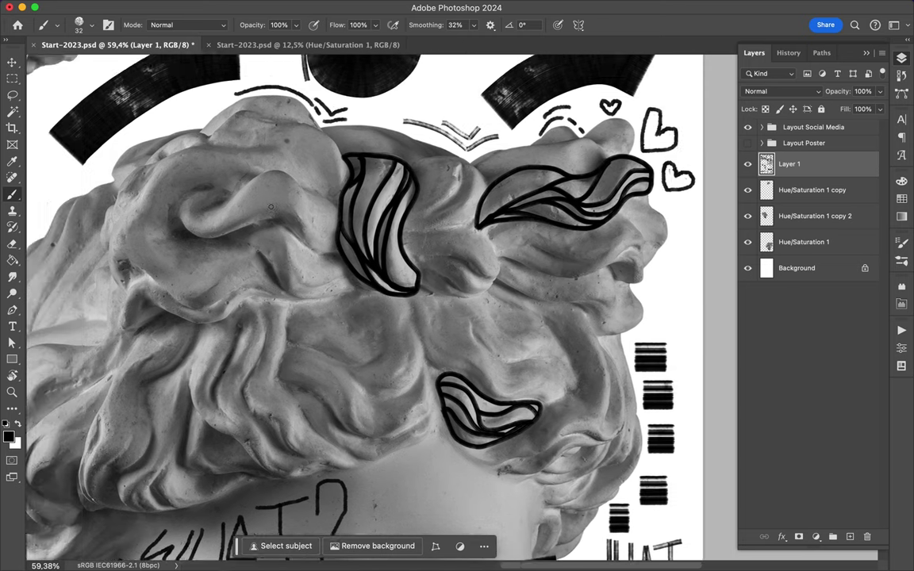
- Draw a teardrop outline on the left side of the hair
{"action": "scroll", "coordinate": [302, 235], "scroll_direction": "left", "scroll_amount": 5}
{"action": "scroll", "coordinate": [302, 235], "scroll_direction": "down", "scroll_amount": 4}
{"action": "scroll", "coordinate": [302, 235], "scroll_direction": "left", "scroll_amount": 2}
{"action": "mouse_move", "coordinate": [253, 256]}
{"action": "left_mouse_down"}
{"action": "mouse_move", "coordinate": [176, 226]}
{"action": "mouse_move", "coordinate": [233, 249]}
{"action": "left_mouse_up"}
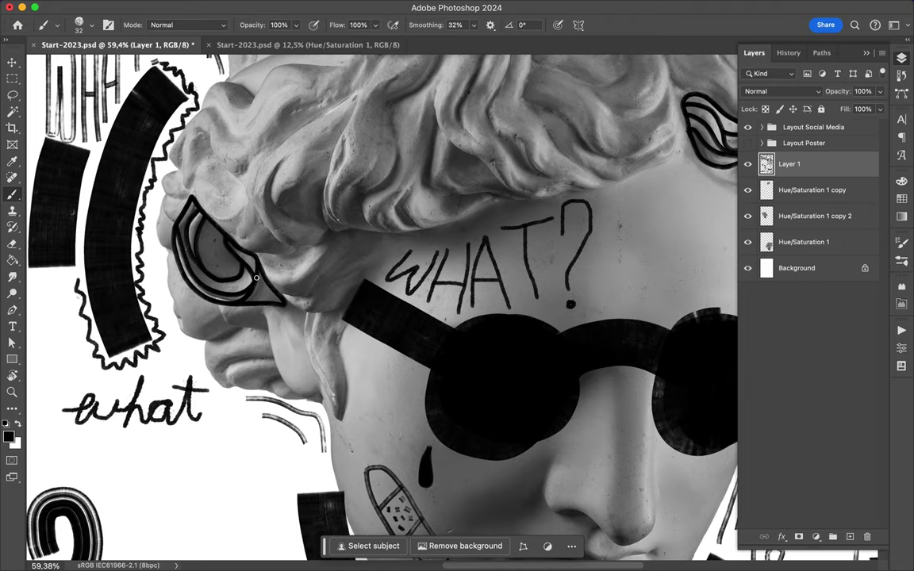
- Draw an L-shaped hair outline on the lower statue with two inner wavy lines
{"action": "scroll", "coordinate": [232, 249], "scroll_direction": "down", "scroll_amount": 6}
{"action": "scroll", "coordinate": [493, 500], "scroll_direction": "up", "scroll_amount": 4}
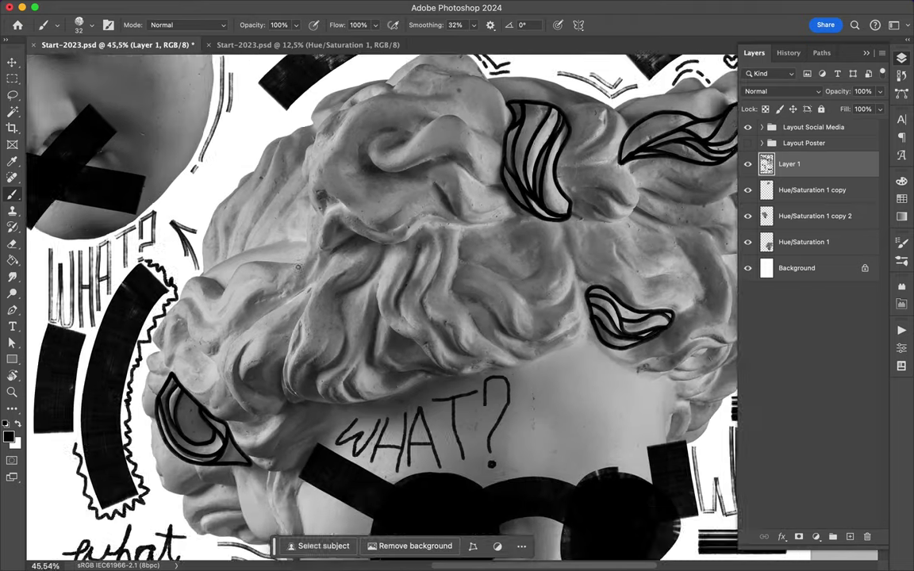
{"action": "scroll", "coordinate": [493, 501], "scroll_direction": "up", "scroll_amount": 1}
{"action": "left_click_drag", "start_coordinate": [413, 421], "coordinate": [364, 442]}
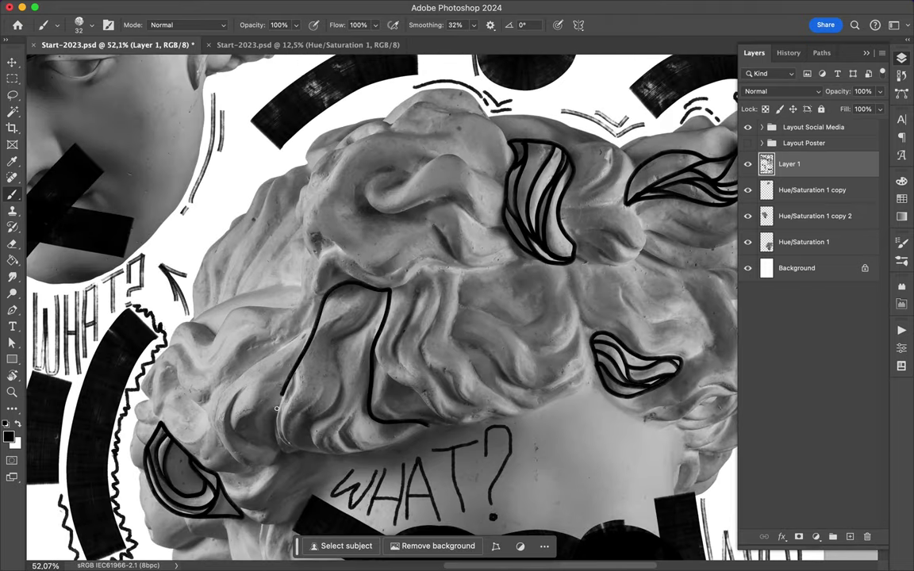
{"action": "left_click_drag", "start_coordinate": [368, 395], "coordinate": [354, 415]}
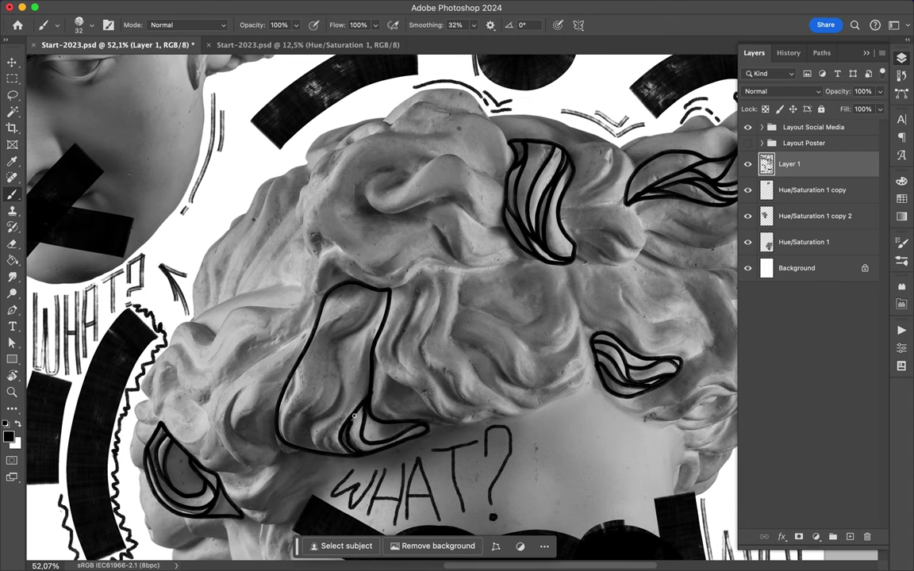
{"action": "mouse_move", "coordinate": [337, 455]}
{"action": "left_mouse_down"}
{"action": "mouse_move", "coordinate": [300, 449]}
{"action": "mouse_move", "coordinate": [311, 346]}
{"action": "left_mouse_up"}
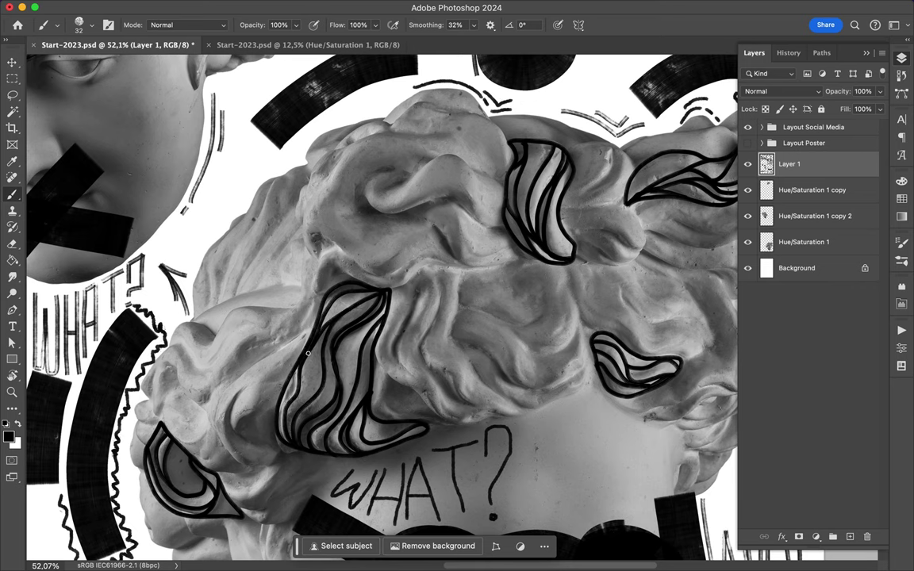
- Add a small triangle doodle on the hair
{"action": "scroll", "coordinate": [292, 380], "scroll_direction": "down", "scroll_amount": 5}
{"action": "scroll", "coordinate": [333, 317], "scroll_direction": "up", "scroll_amount": 3}
{"action": "left_click_drag", "start_coordinate": [342, 310], "coordinate": [349, 311]}
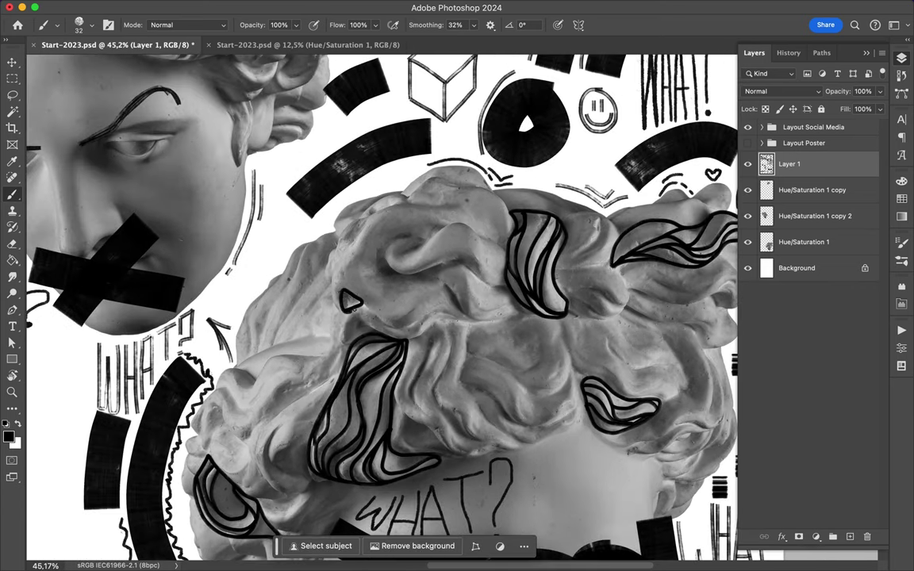
- Brush dashed lines beside the big lettering, one running down toward the flower
{"action": "scroll", "coordinate": [232, 371], "scroll_direction": "down", "scroll_amount": 5}
{"action": "scroll", "coordinate": [232, 371], "scroll_direction": "up", "scroll_amount": 8}
{"action": "scroll", "coordinate": [232, 371], "scroll_direction": "down", "scroll_amount": 5}
{"action": "scroll", "coordinate": [468, 187], "scroll_direction": "down", "scroll_amount": 2}
{"action": "scroll", "coordinate": [468, 186], "scroll_direction": "up", "scroll_amount": 5}
{"action": "scroll", "coordinate": [463, 243], "scroll_direction": "up", "scroll_amount": 4}
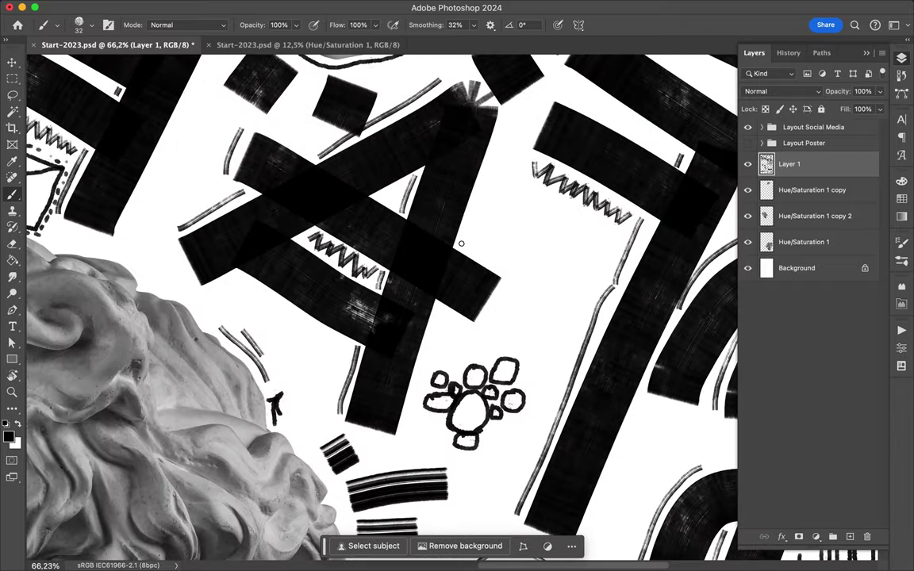
{"action": "left_click_drag", "start_coordinate": [489, 152], "coordinate": [428, 372]}
{"action": "scroll", "coordinate": [298, 374], "scroll_direction": "down", "scroll_amount": 2}
{"action": "left_click_drag", "start_coordinate": [298, 374], "coordinate": [345, 277]}
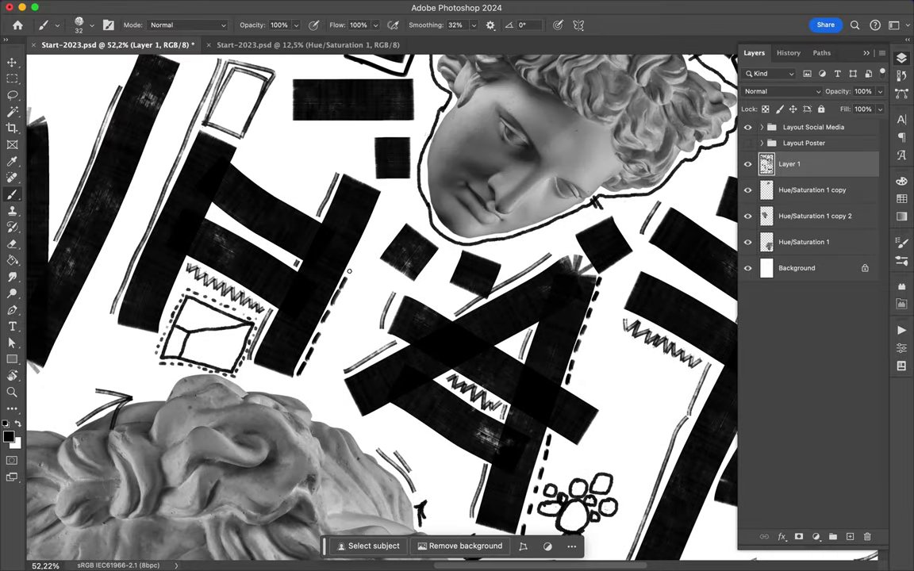
- Outline the cube doodle with a heavy hexagonal border
{"action": "scroll", "coordinate": [187, 213], "scroll_direction": "down", "scroll_amount": 3}
{"action": "scroll", "coordinate": [451, 190], "scroll_direction": "up", "scroll_amount": 2}
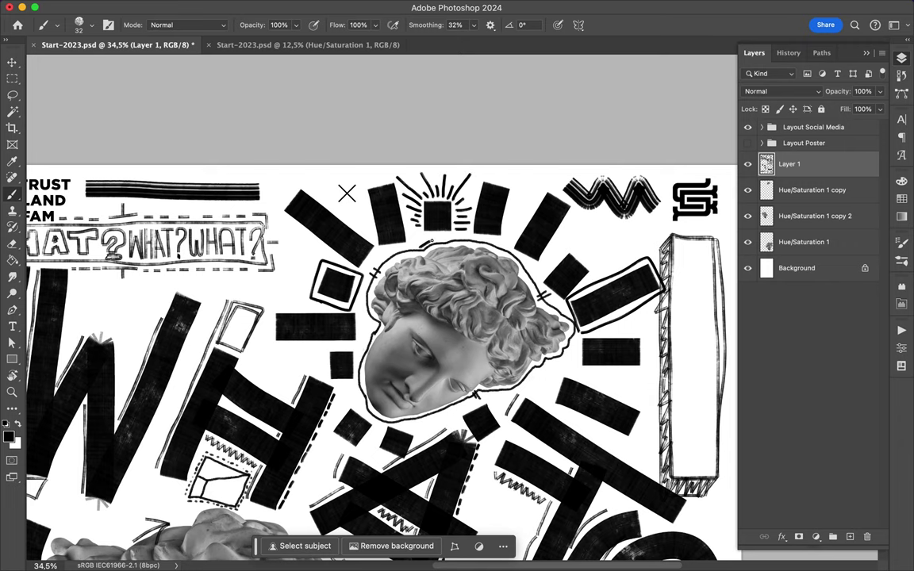
{"action": "scroll", "coordinate": [432, 418], "scroll_direction": "down", "scroll_amount": 5}
{"action": "scroll", "coordinate": [431, 418], "scroll_direction": "down", "scroll_amount": 5}
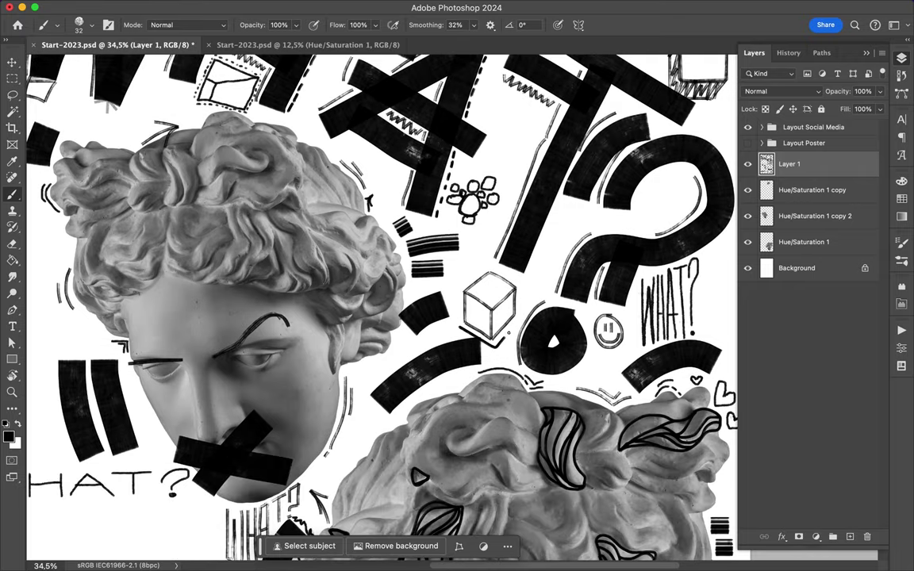
{"action": "left_click_drag", "start_coordinate": [497, 269], "coordinate": [460, 318]}
- Switch to a size 10 brush with 0% Smoothing and draw an empty rectangle below WHAT?
{"action": "left_click", "coordinate": [80, 25]}
{"action": "double_click", "coordinate": [118, 261]}
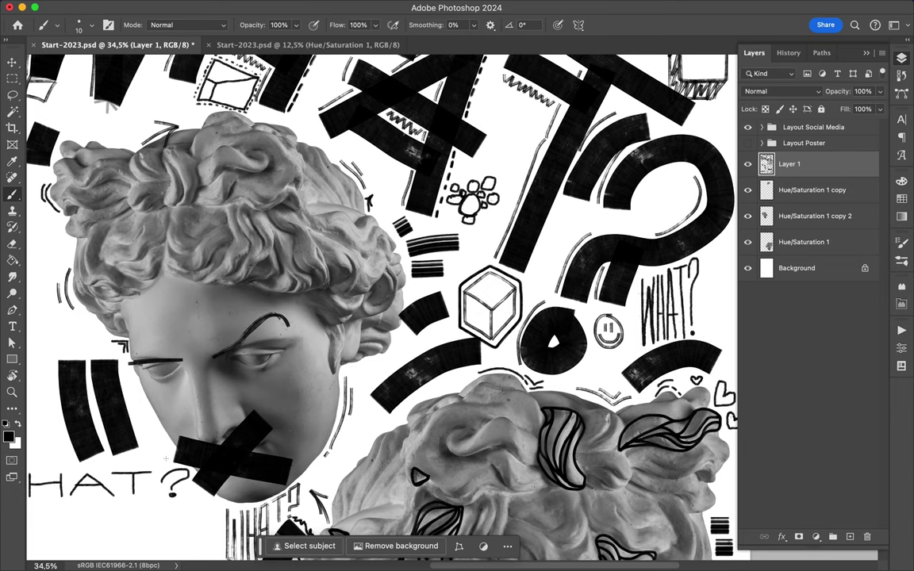
{"action": "scroll", "coordinate": [165, 459], "scroll_direction": "down", "scroll_amount": 5}
{"action": "scroll", "coordinate": [166, 458], "scroll_direction": "left", "scroll_amount": 3}
{"action": "scroll", "coordinate": [166, 458], "scroll_direction": "down", "scroll_amount": 2}
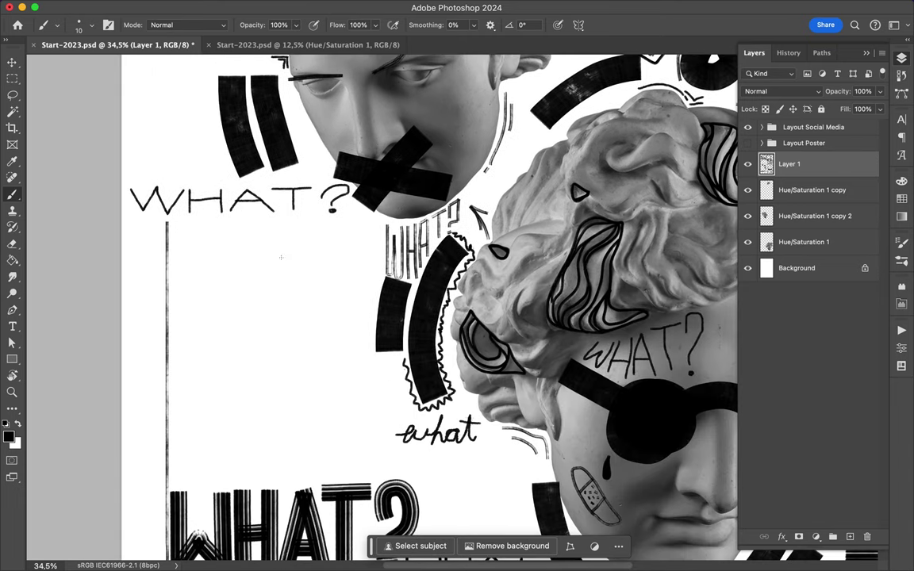
{"action": "mouse_move", "coordinate": [180, 225]}
{"action": "left_mouse_down"}
{"action": "mouse_move", "coordinate": [258, 222]}
{"action": "mouse_move", "coordinate": [286, 237]}
{"action": "mouse_move", "coordinate": [223, 200]}
{"action": "mouse_move", "coordinate": [257, 236]}
{"action": "mouse_move", "coordinate": [328, 219]}
{"action": "left_mouse_up"}
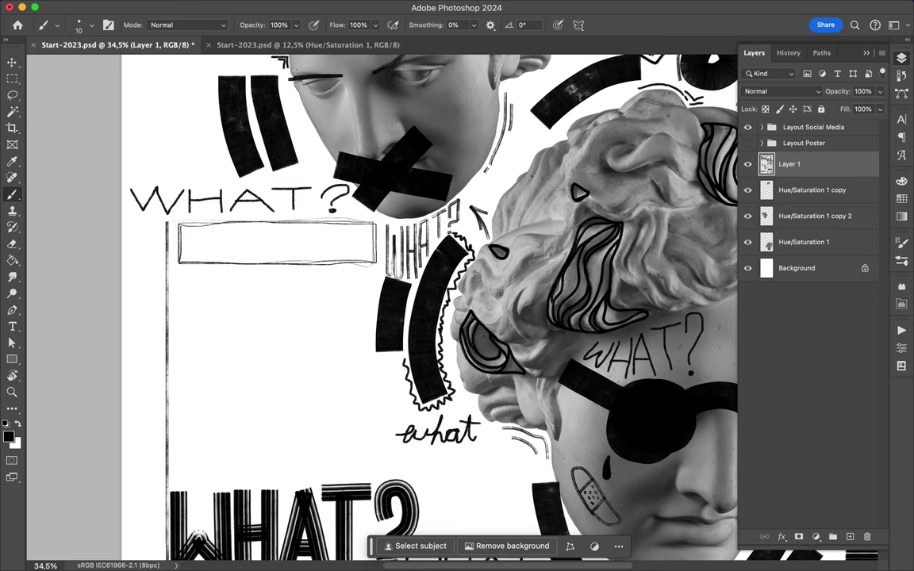
- Hand-letter a small WHAT above the bottom WHAT?
{"action": "scroll", "coordinate": [391, 343], "scroll_direction": "down", "scroll_amount": 3}
{"action": "scroll", "coordinate": [391, 342], "scroll_direction": "up", "scroll_amount": 5}
{"action": "scroll", "coordinate": [392, 342], "scroll_direction": "up", "scroll_amount": 3}
{"action": "left_click_drag", "start_coordinate": [315, 267], "coordinate": [339, 301]}
{"action": "left_click_drag", "start_coordinate": [346, 264], "coordinate": [347, 344]}
{"action": "mouse_move", "coordinate": [365, 267]}
{"action": "left_mouse_down"}
{"action": "mouse_move", "coordinate": [365, 345]}
{"action": "mouse_move", "coordinate": [390, 341]}
{"action": "left_mouse_up"}
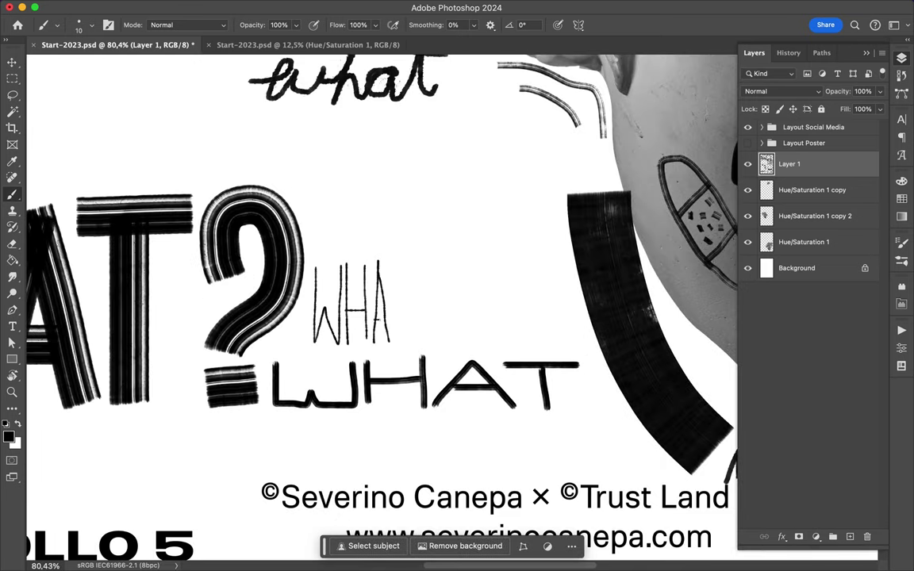
{"action": "left_click_drag", "start_coordinate": [398, 263], "coordinate": [399, 342]}
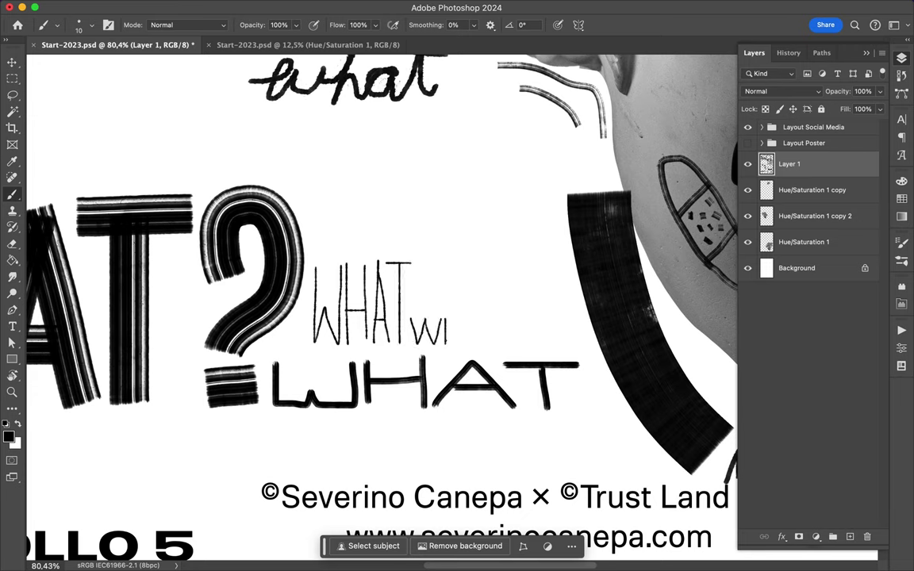
{"action": "left_click_drag", "start_coordinate": [504, 319], "coordinate": [504, 343]}
- Add a question mark and letter another small WHAT above, thickening its W
{"action": "left_click_drag", "start_coordinate": [531, 326], "coordinate": [567, 326]}
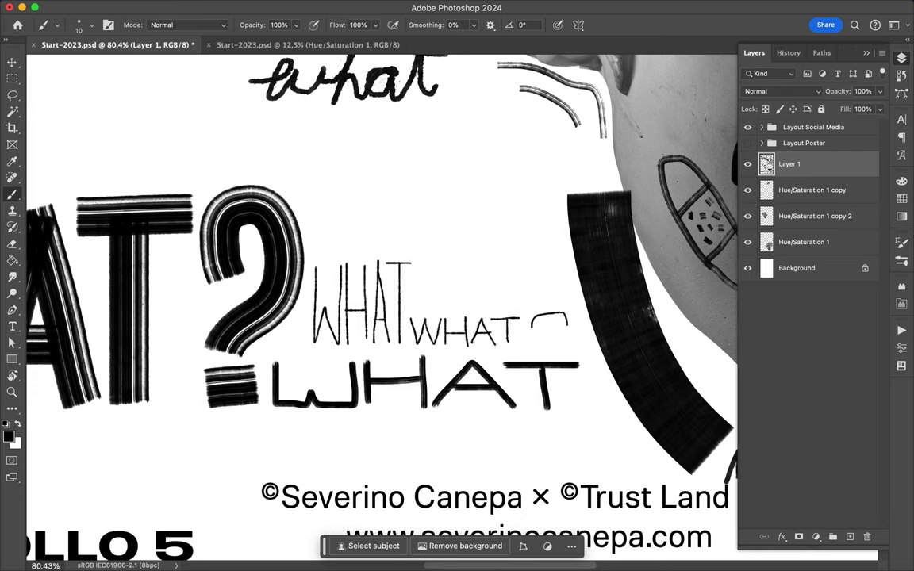
{"action": "mouse_move", "coordinate": [427, 265]}
{"action": "left_mouse_down"}
{"action": "mouse_move", "coordinate": [456, 309]}
{"action": "mouse_move", "coordinate": [468, 266]}
{"action": "left_mouse_up"}
{"action": "mouse_move", "coordinate": [473, 265]}
{"action": "left_mouse_down"}
{"action": "mouse_move", "coordinate": [473, 312]}
{"action": "mouse_move", "coordinate": [495, 287]}
{"action": "left_mouse_up"}
{"action": "mouse_move", "coordinate": [494, 266]}
{"action": "left_mouse_down"}
{"action": "mouse_move", "coordinate": [495, 313]}
{"action": "mouse_move", "coordinate": [524, 311]}
{"action": "left_mouse_up"}
{"action": "mouse_move", "coordinate": [539, 268]}
{"action": "left_mouse_down"}
{"action": "mouse_move", "coordinate": [539, 312]}
{"action": "mouse_move", "coordinate": [563, 267]}
{"action": "left_mouse_up"}
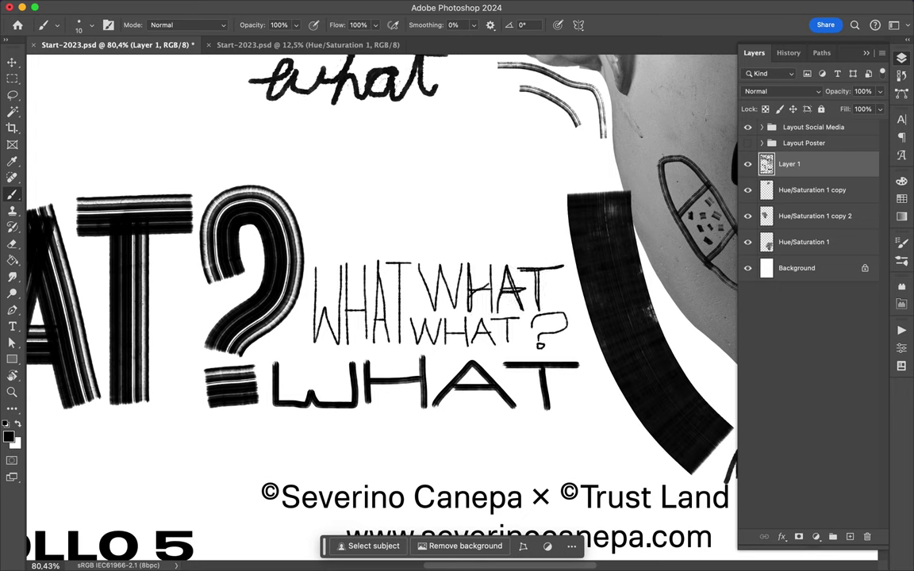
{"action": "mouse_move", "coordinate": [422, 266]}
{"action": "left_mouse_down"}
{"action": "mouse_move", "coordinate": [431, 311]}
{"action": "mouse_move", "coordinate": [441, 310]}
{"action": "left_mouse_up"}
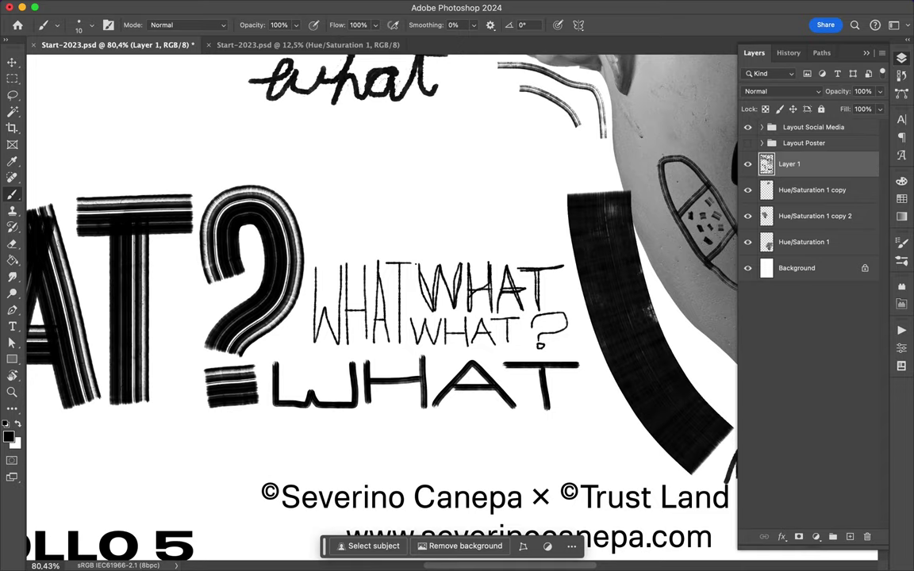
{"action": "scroll", "coordinate": [448, 310], "scroll_direction": "down", "scroll_amount": 2}
{"action": "scroll", "coordinate": [448, 310], "scroll_direction": "down", "scroll_amount": 5}
{"action": "scroll", "coordinate": [268, 356], "scroll_direction": "up", "scroll_amount": 3}
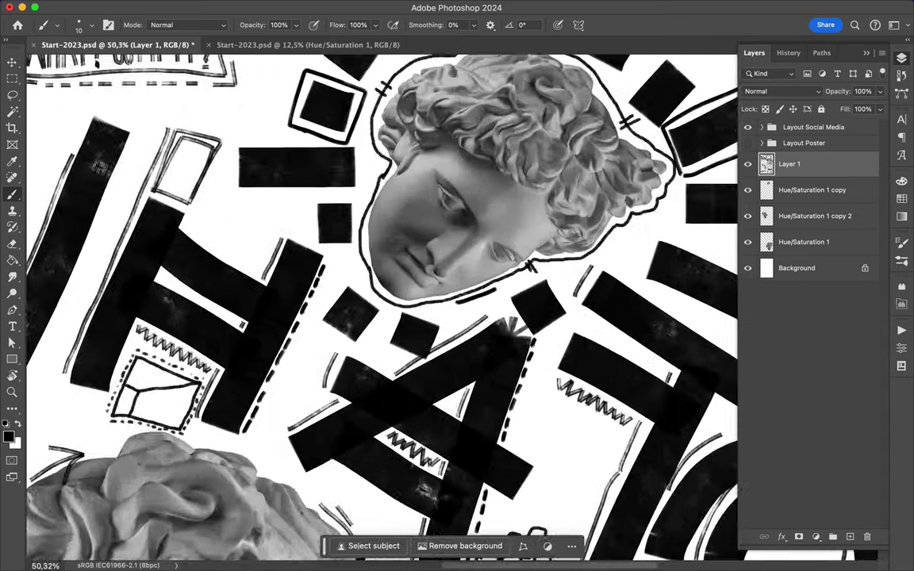
{"action": "scroll", "coordinate": [268, 356], "scroll_direction": "up", "scroll_amount": 3}
{"action": "scroll", "coordinate": [269, 356], "scroll_direction": "down", "scroll_amount": 1}
{"action": "scroll", "coordinate": [268, 356], "scroll_direction": "left", "scroll_amount": 3}
{"action": "scroll", "coordinate": [268, 356], "scroll_direction": "up", "scroll_amount": 1}
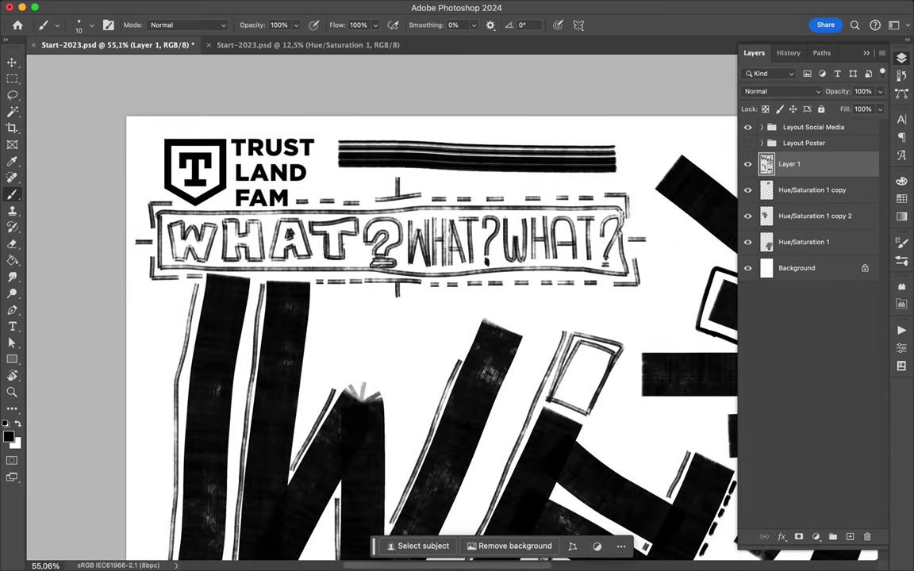
{"action": "scroll", "coordinate": [302, 222], "scroll_direction": "down", "scroll_amount": 10}
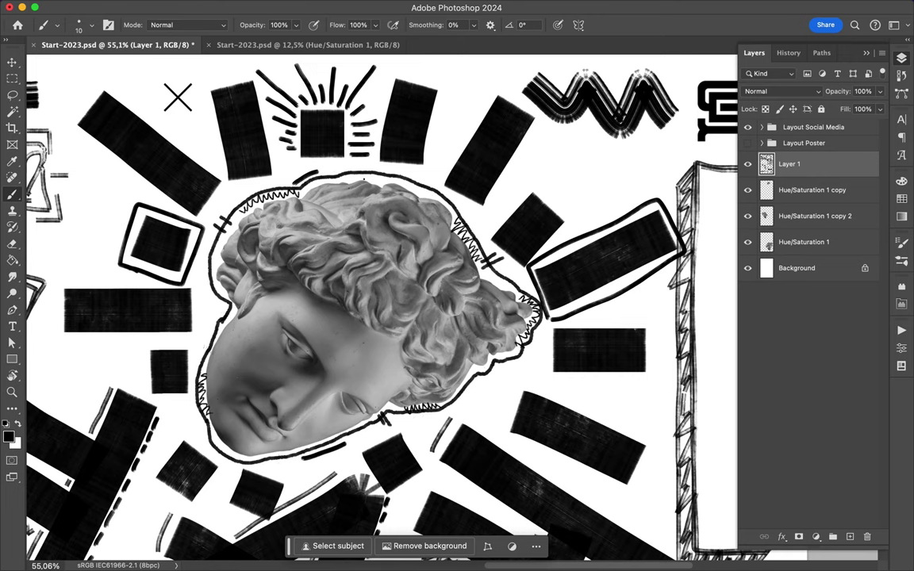
{"action": "scroll", "coordinate": [505, 350], "scroll_direction": "down", "scroll_amount": 5}
{"action": "scroll", "coordinate": [505, 349], "scroll_direction": "down", "scroll_amount": 10}
{"action": "scroll", "coordinate": [506, 350], "scroll_direction": "left", "scroll_amount": 5}
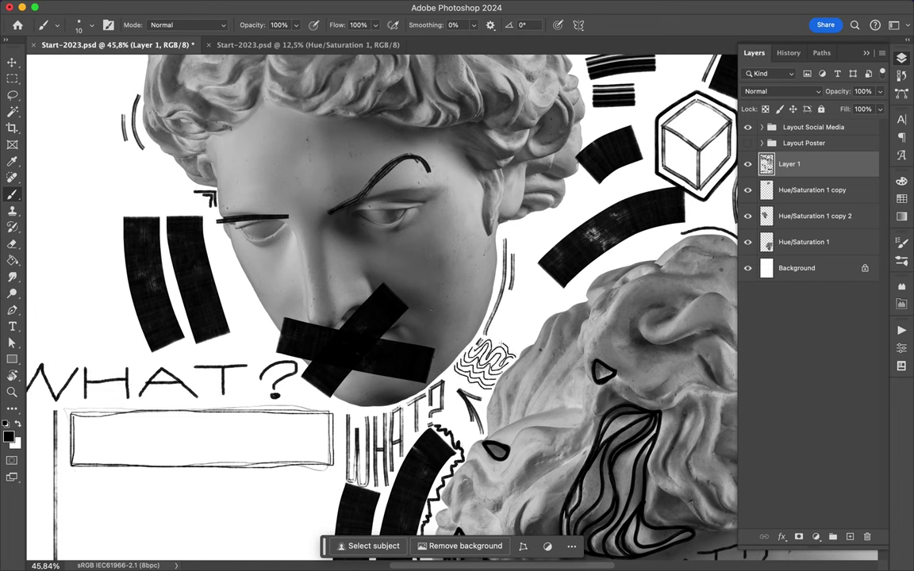
{"action": "scroll", "coordinate": [574, 335], "scroll_direction": "down", "scroll_amount": 5}
{"action": "scroll", "coordinate": [574, 334], "scroll_direction": "down", "scroll_amount": 3}
{"action": "scroll", "coordinate": [575, 335], "scroll_direction": "right", "scroll_amount": 3}
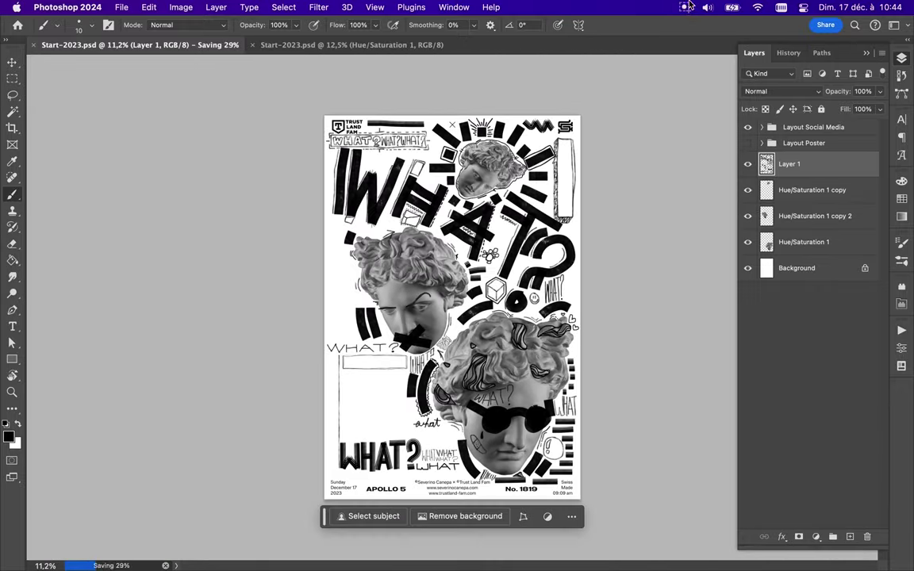